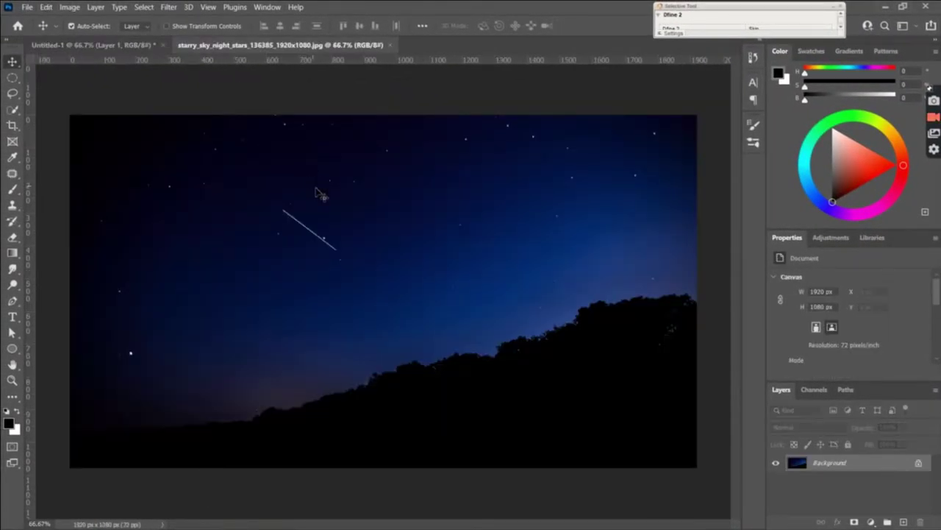
Drag the starry night sky photo into the blank Untitled-1 canvas as Layer 2
{"action": "left_click", "coordinate": [112, 46]}
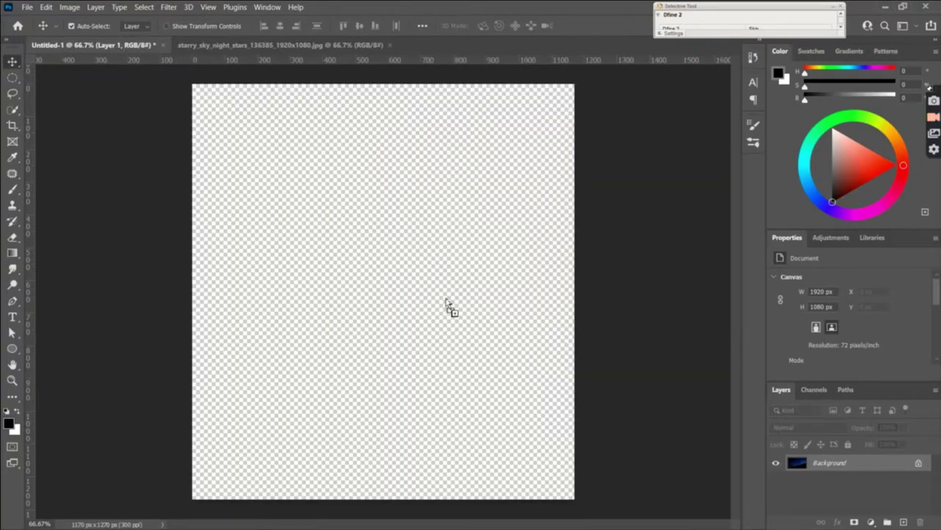
{"action": "left_click_drag", "start_coordinate": [446, 300], "coordinate": [446, 300]}
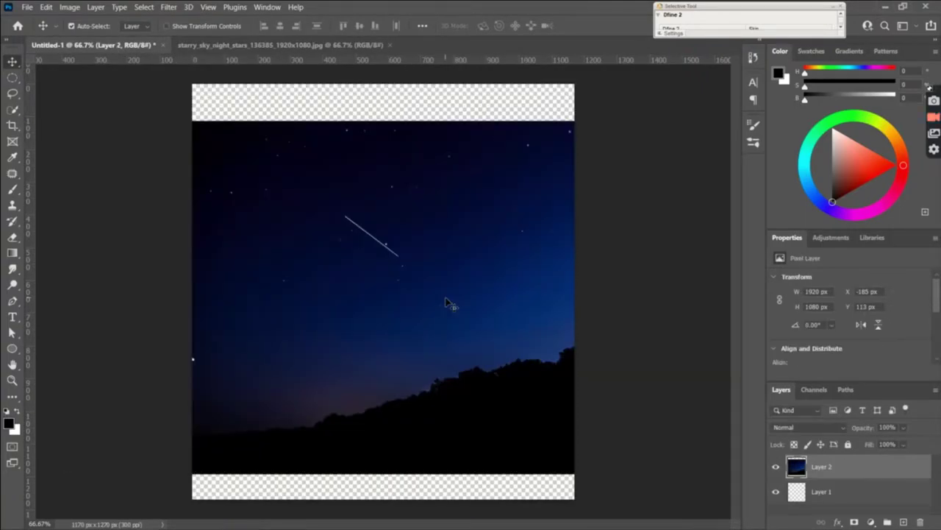
Free-transform the sky layer to 1920×1349 px so it fills the canvas without gaps
{"action": "key", "text": "ctrl"}
{"action": "key", "text": "ctrl+t"}
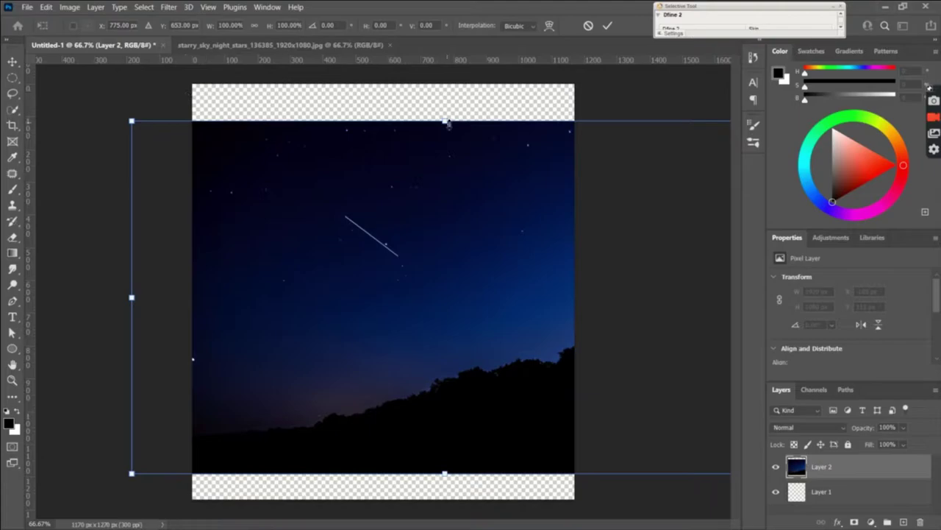
{"action": "left_click_drag", "start_coordinate": [444, 118], "coordinate": [445, 74]}
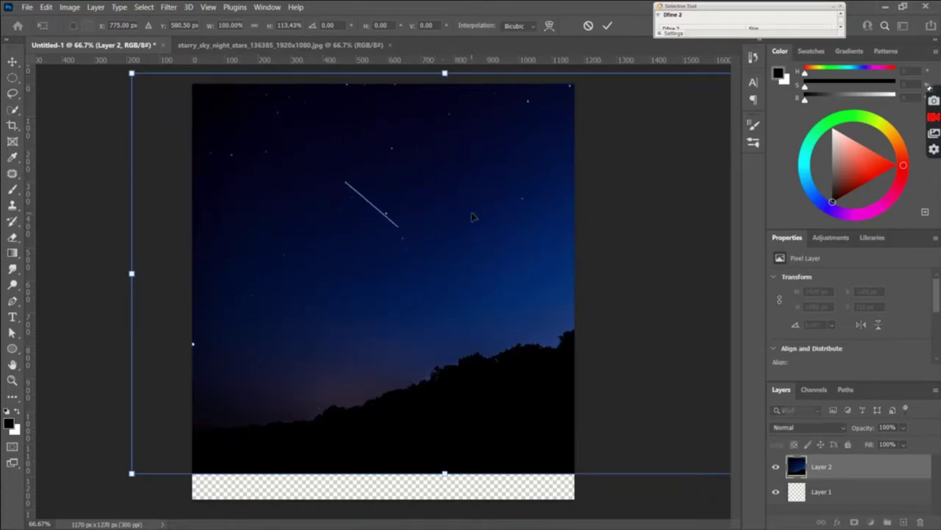
{"action": "left_click_drag", "start_coordinate": [474, 302], "coordinate": [411, 491]}
{"action": "left_click_drag", "start_coordinate": [421, 428], "coordinate": [420, 369]}
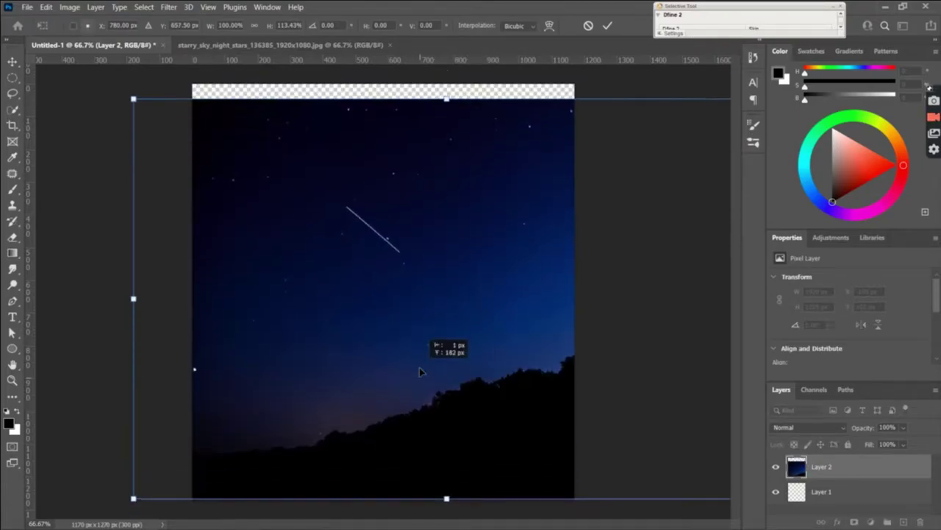
{"action": "left_click_drag", "start_coordinate": [447, 90], "coordinate": [447, 69]}
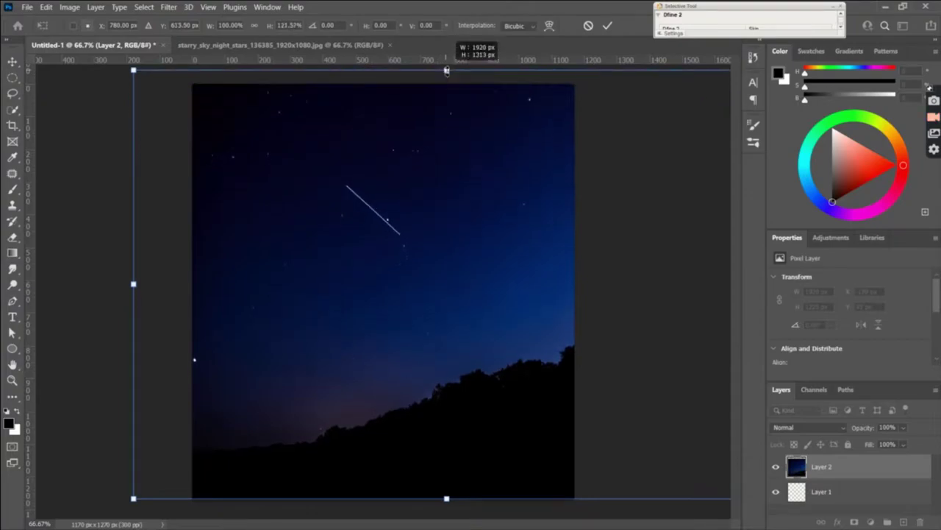
{"action": "left_click_drag", "start_coordinate": [451, 173], "coordinate": [454, 235]}
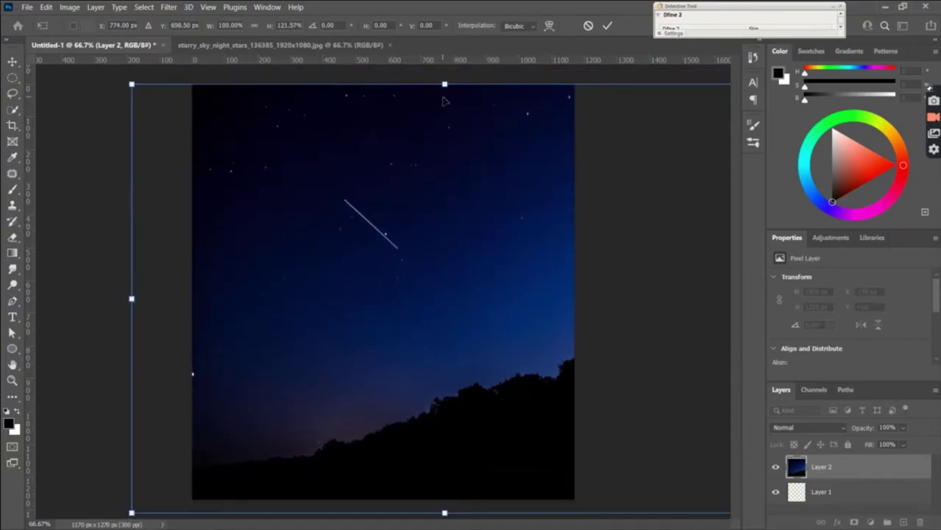
{"action": "left_click_drag", "start_coordinate": [444, 83], "coordinate": [444, 72]}
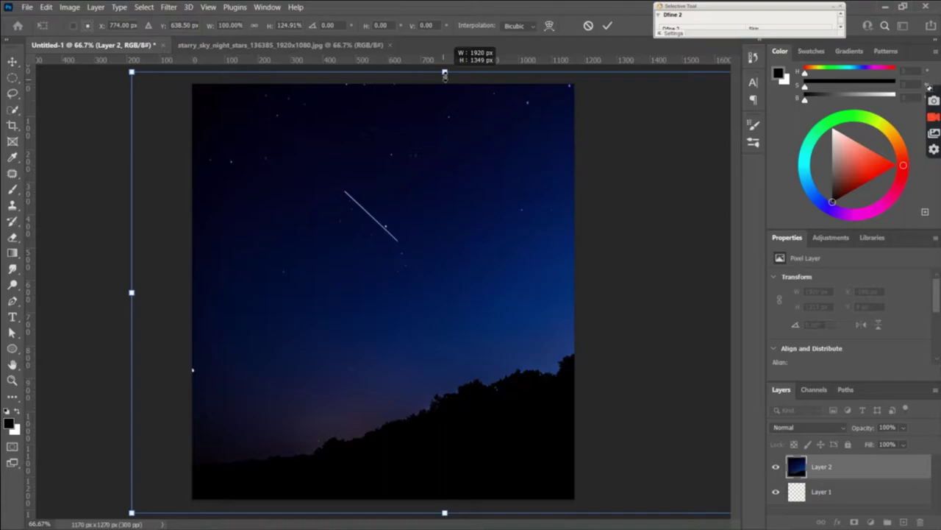
{"action": "left_click", "coordinate": [607, 25]}
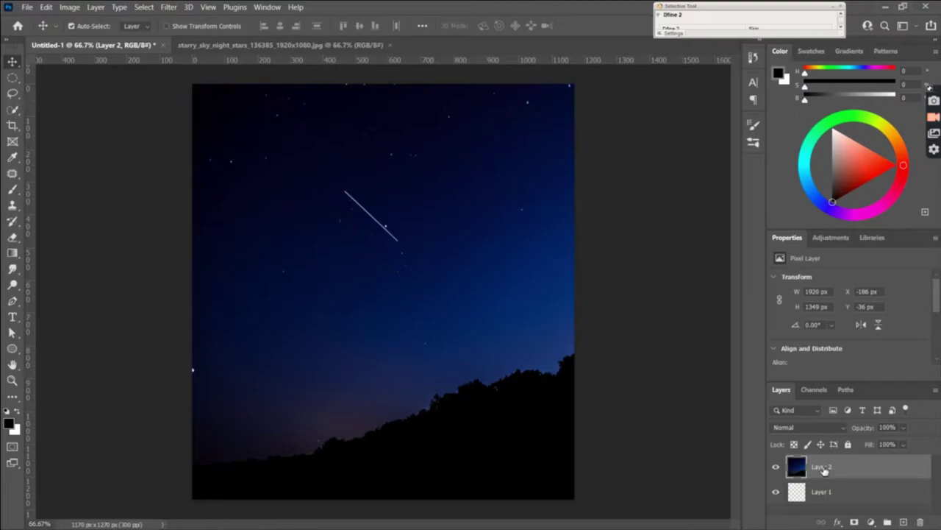
Duplicate the sky layer from the Layers panel menu as Layer 2 copy
{"action": "right_click", "coordinate": [823, 472]}
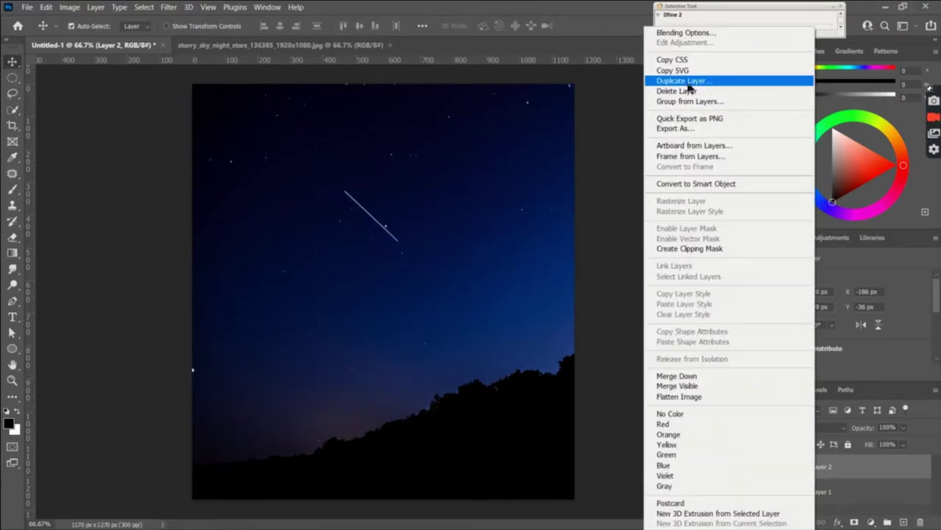
{"action": "left_click", "coordinate": [686, 80]}
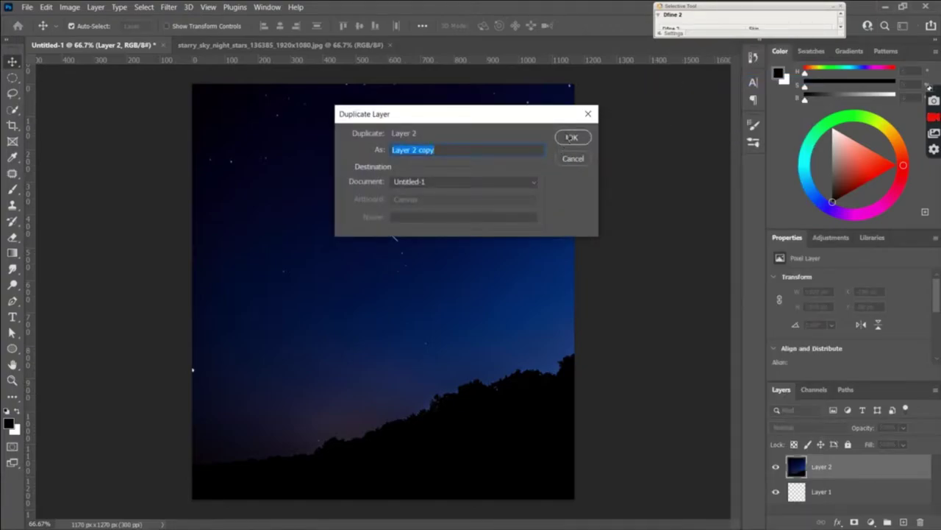
{"action": "left_click", "coordinate": [570, 137]}
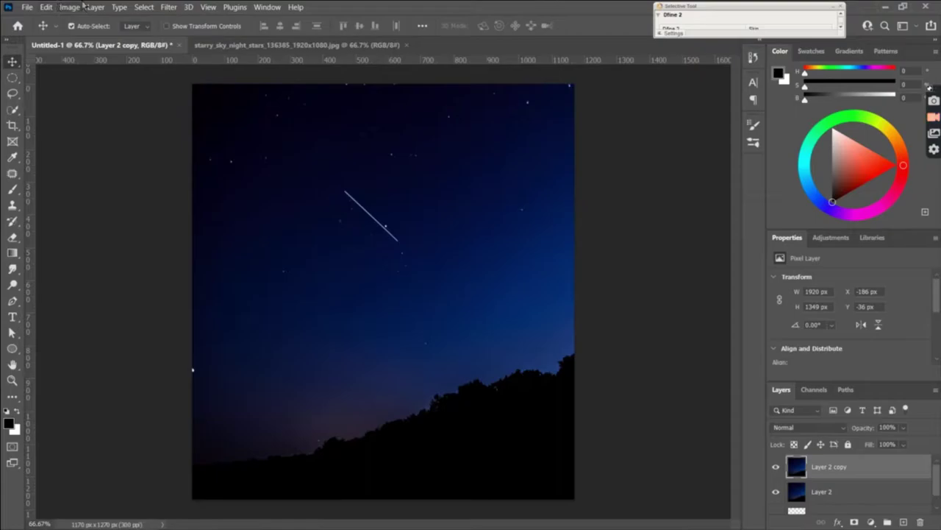
Close the sky source image and drag the moon into the composite as Layer 3
{"action": "left_click", "coordinate": [407, 45]}
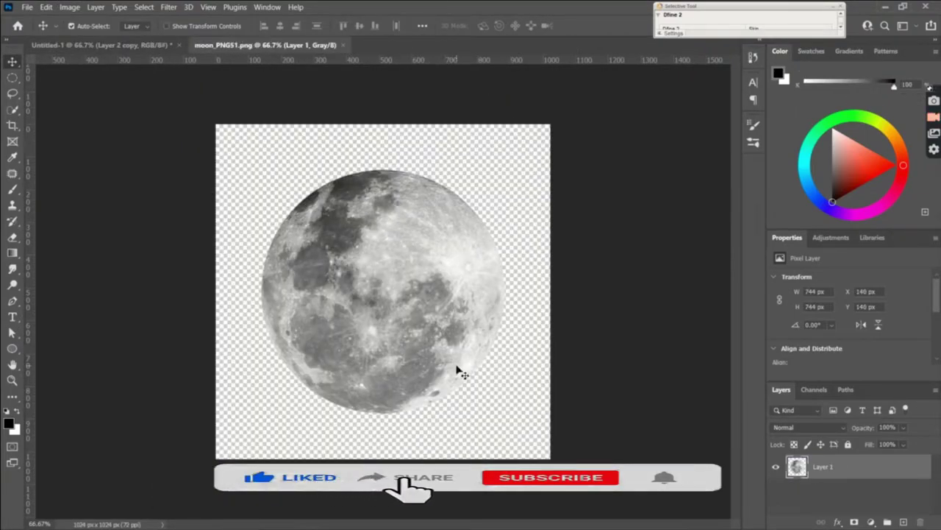
{"action": "left_click_drag", "start_coordinate": [397, 313], "coordinate": [133, 46]}
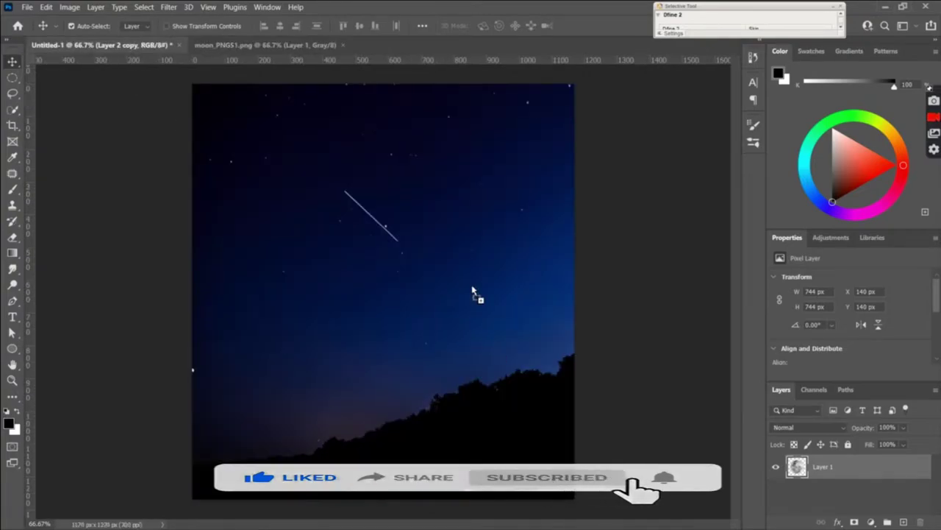
{"action": "mouse_move", "coordinate": [133, 45]}
{"action": "left_mouse_down"}
{"action": "mouse_move", "coordinate": [474, 291]}
{"action": "mouse_move", "coordinate": [452, 237]}
{"action": "left_mouse_up"}
Scale the moon to 675×677 px in the upper sky and move Layer 3 below Layer 2 copy
{"action": "key", "text": "ctrl+t"}
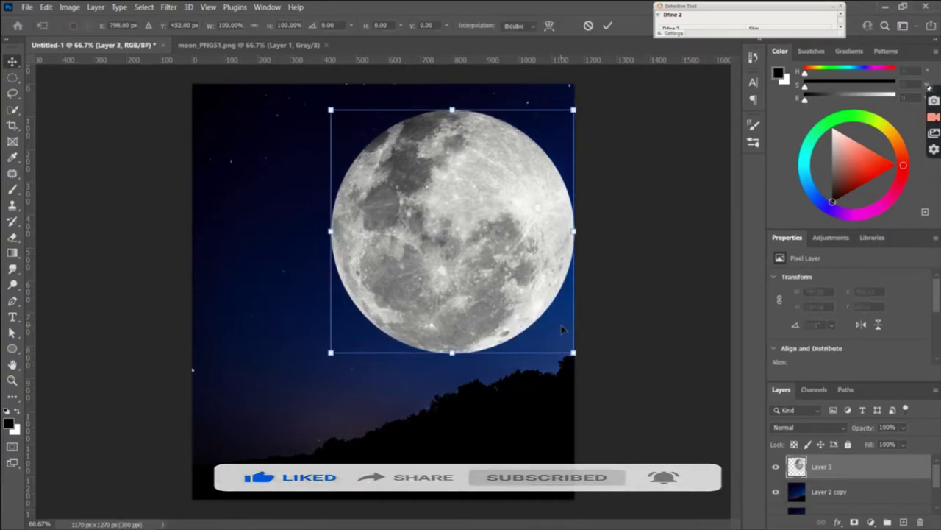
{"action": "left_click_drag", "start_coordinate": [559, 344], "coordinate": [537, 322]}
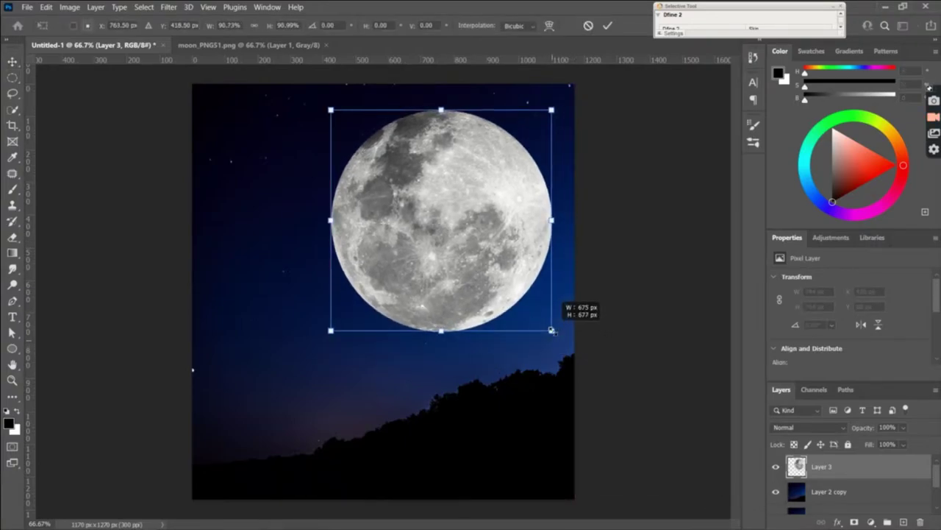
{"action": "left_click_drag", "start_coordinate": [506, 278], "coordinate": [508, 268]}
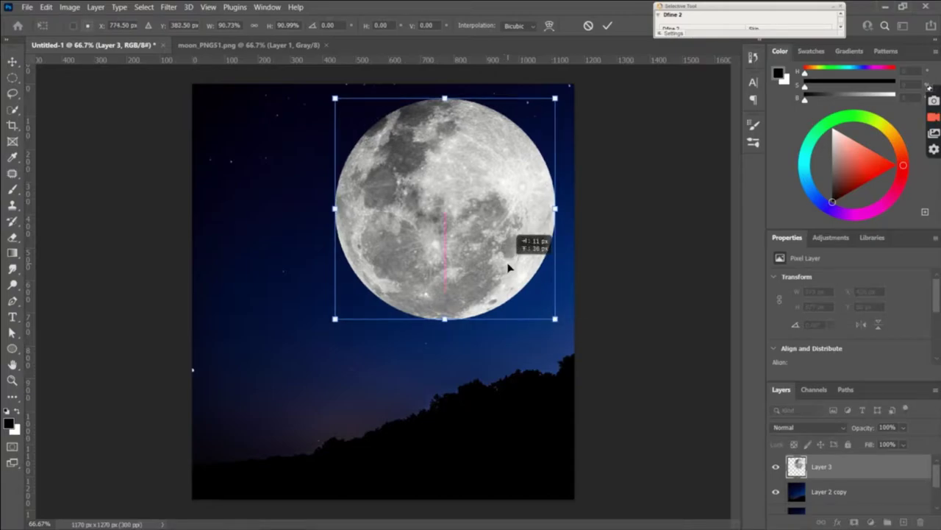
{"action": "left_click", "coordinate": [606, 31]}
{"action": "left_click_drag", "start_coordinate": [804, 467], "coordinate": [820, 503]}
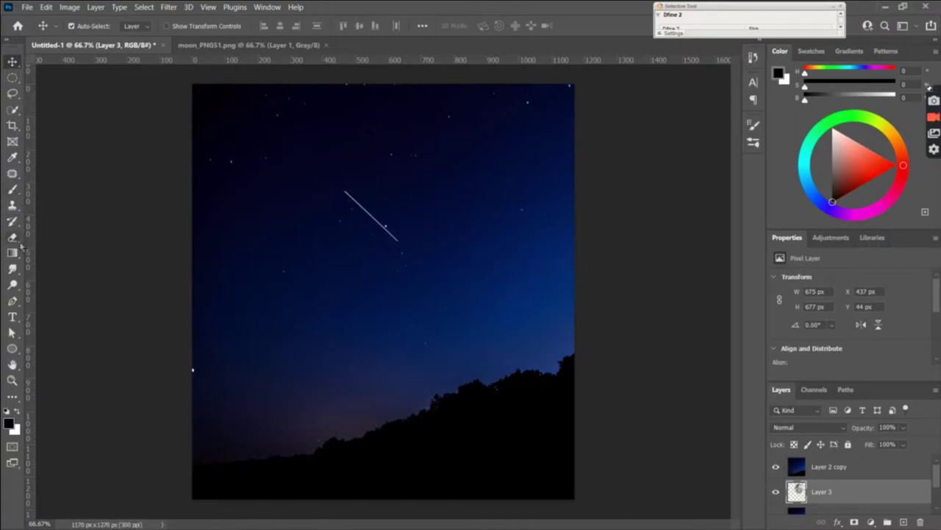
Erase through Layer 2 copy with a soft eraser to reveal the moon in the upper-right sky
{"action": "left_click", "coordinate": [13, 237]}
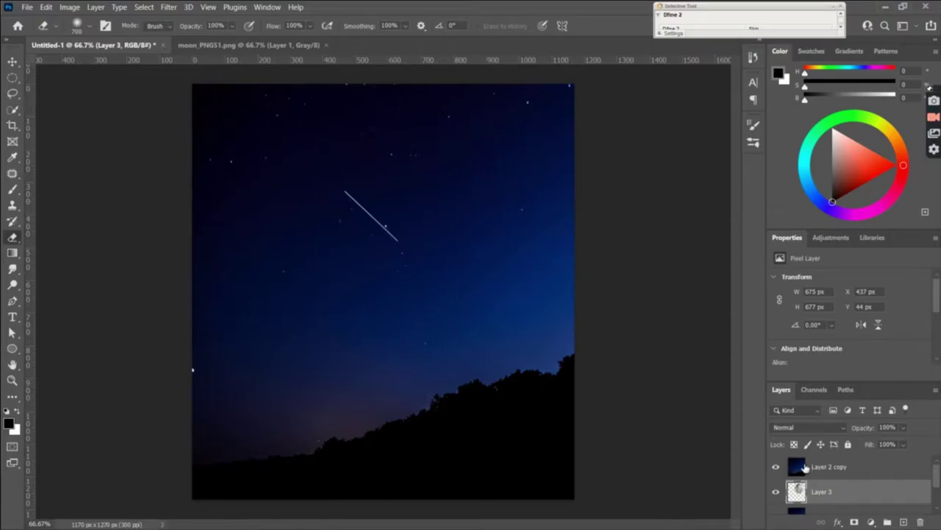
{"action": "left_click", "coordinate": [806, 468]}
{"action": "left_click", "coordinate": [448, 206]}
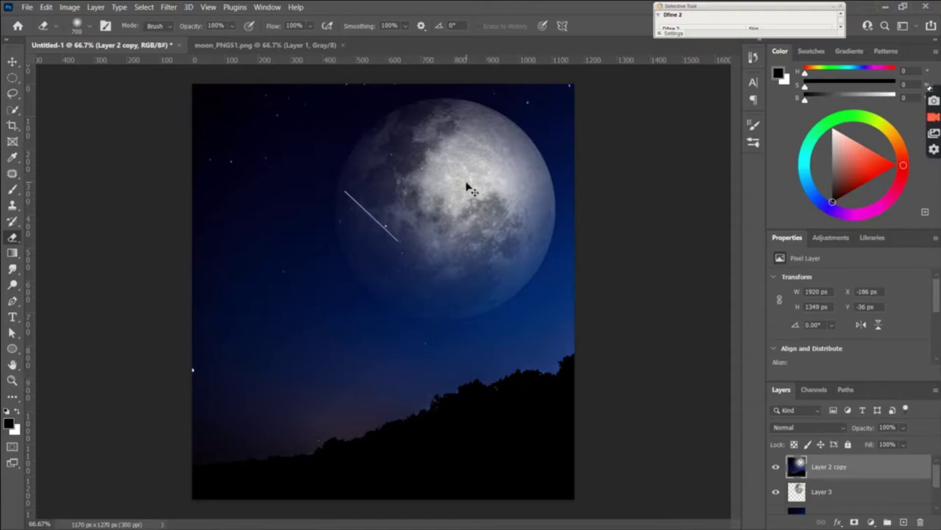
{"action": "key", "text": "ctrl+z"}
{"action": "left_click", "coordinate": [457, 147]}
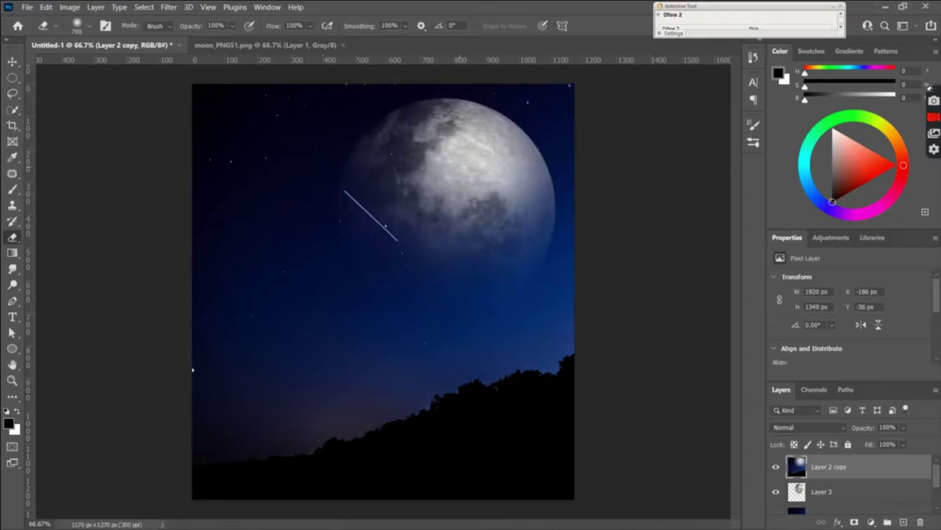
{"action": "left_click", "coordinate": [441, 214]}
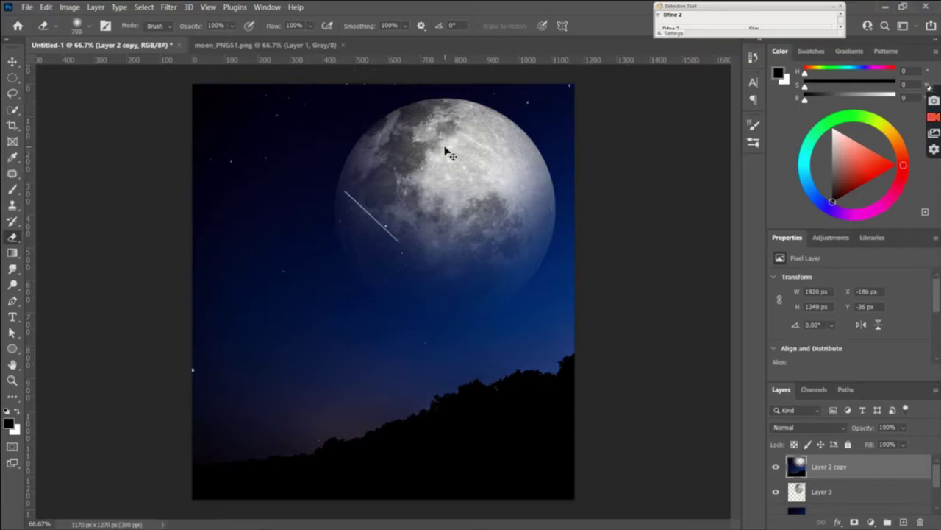
Toggle undo and redo to compare the sky with and without the revealed moon
{"action": "key", "text": "ctrl+z"}
{"action": "key", "text": "ctrl+shift+z"}
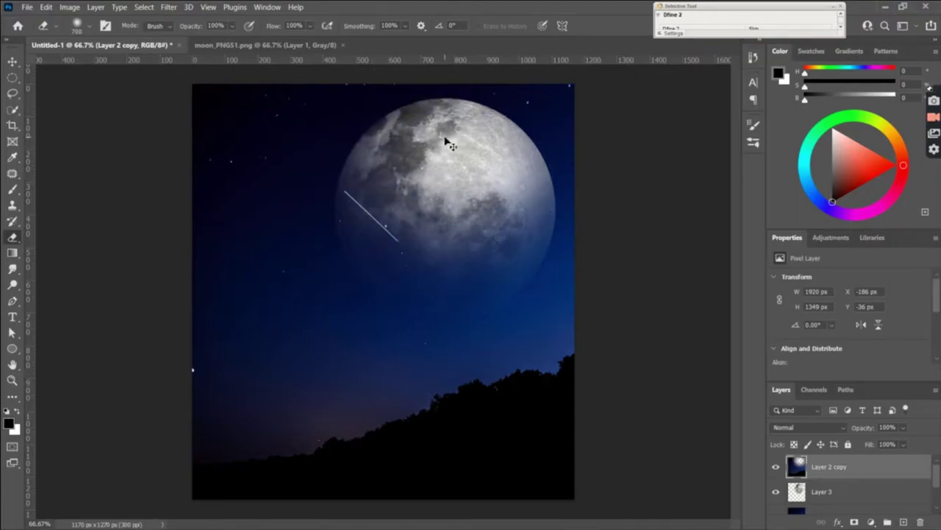
{"action": "key", "text": "ctrl+z"}
{"action": "key", "text": "ctrl+shift+z"}
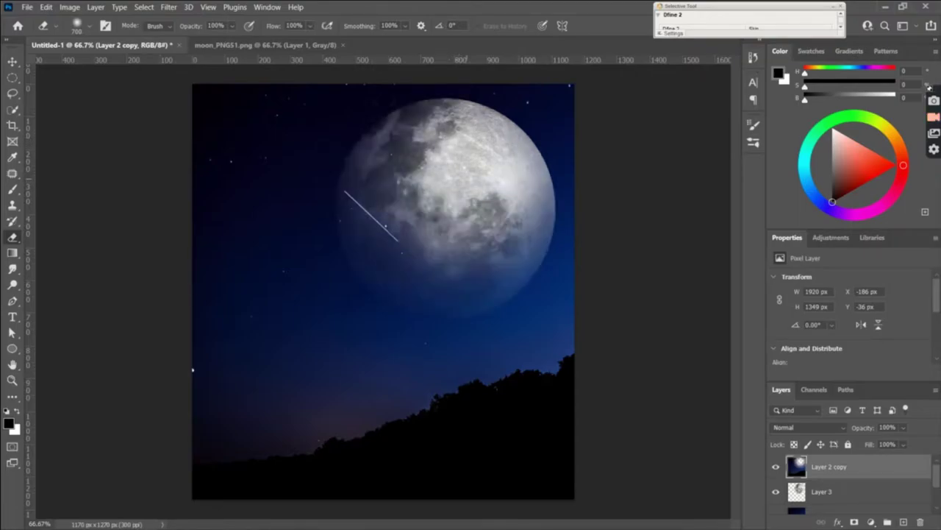
{"action": "key", "text": "ctrl+z"}
{"action": "key", "text": "ctrl+z"}
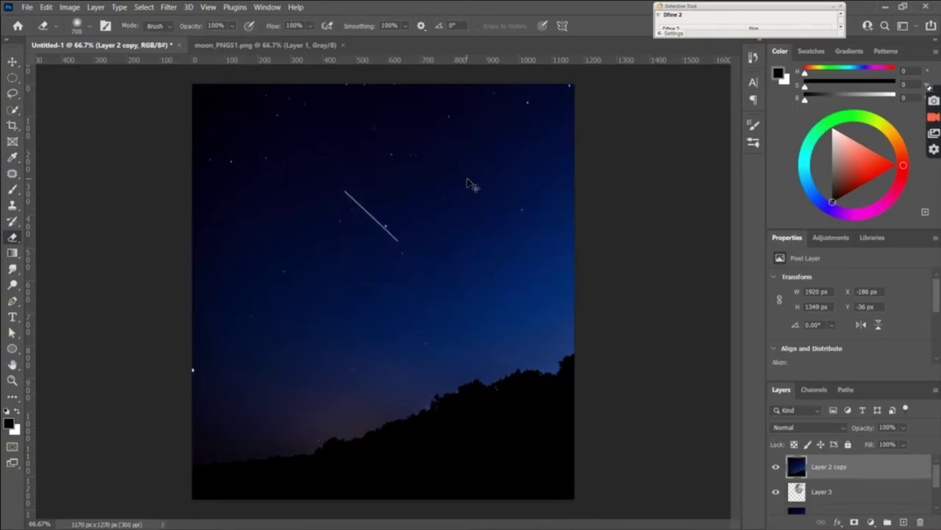
{"action": "key", "text": "ctrl+shift+z"}
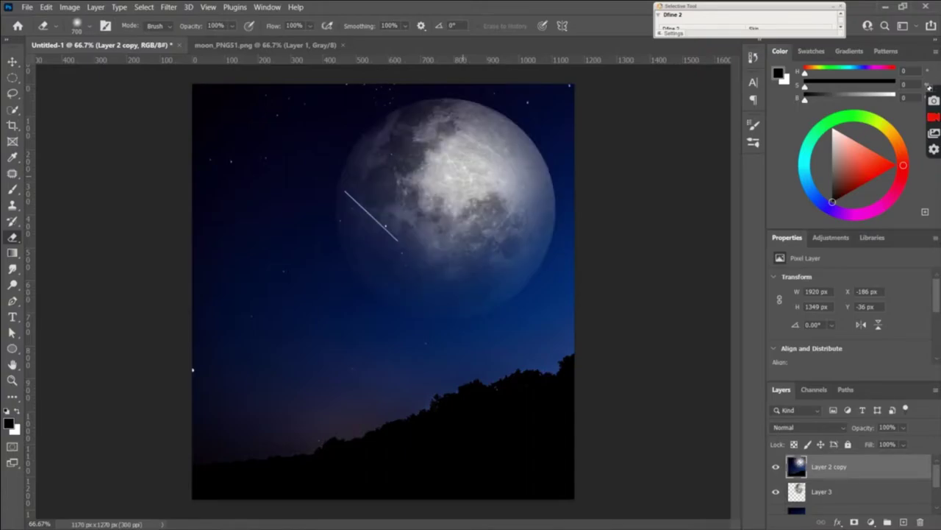
{"action": "key", "text": "ctrl+z"}
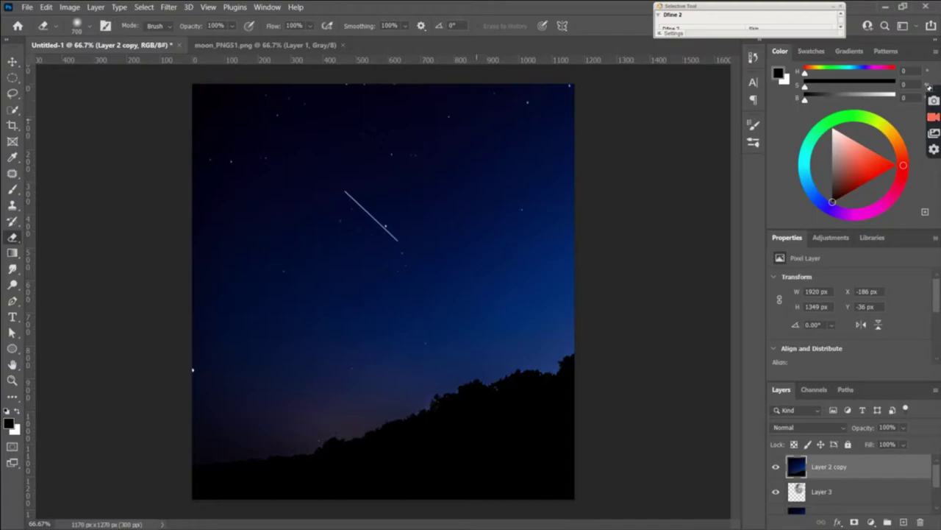
{"action": "key", "text": "ctrl+shift+z"}
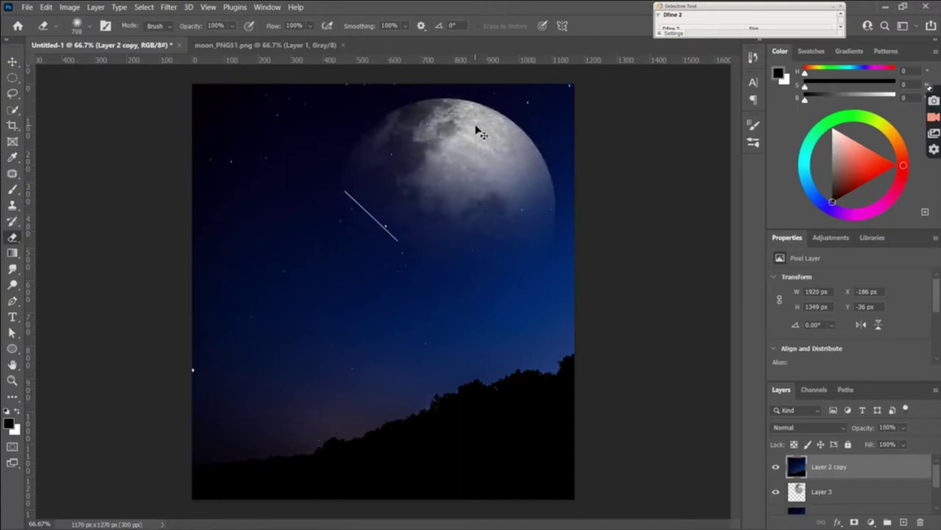
{"action": "key", "text": "ctrl+z"}
{"action": "key", "text": "ctrl+z"}
{"action": "key", "text": "ctrl+shift+z"}
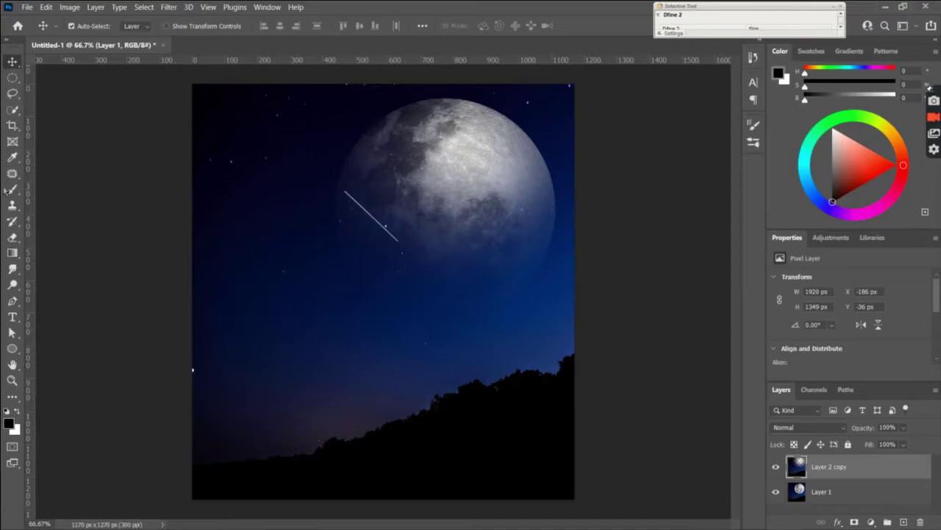
Choose the Brush tool and pick a tree brush from the Om's tree preset set
{"action": "left_click", "coordinate": [12, 189]}
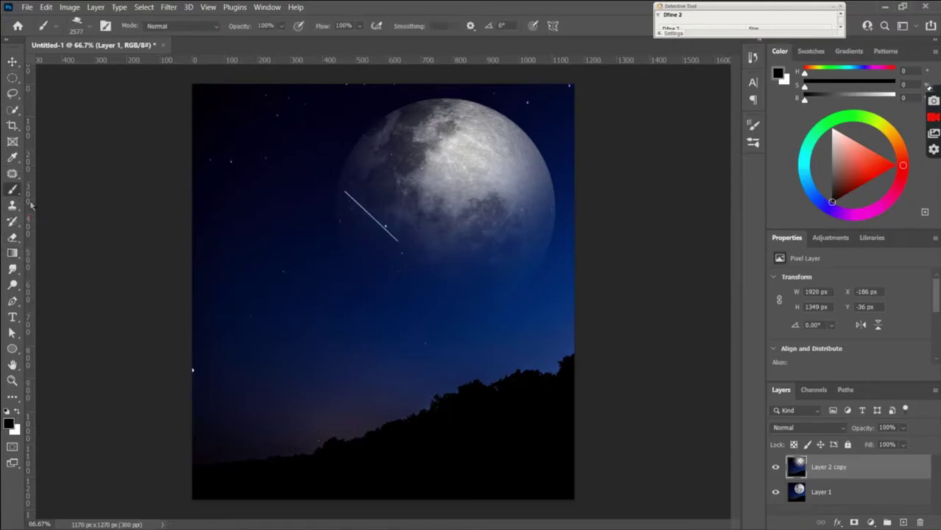
{"action": "left_click", "coordinate": [89, 26]}
{"action": "scroll", "coordinate": [117, 219], "scroll_direction": "down", "scroll_amount": 1}
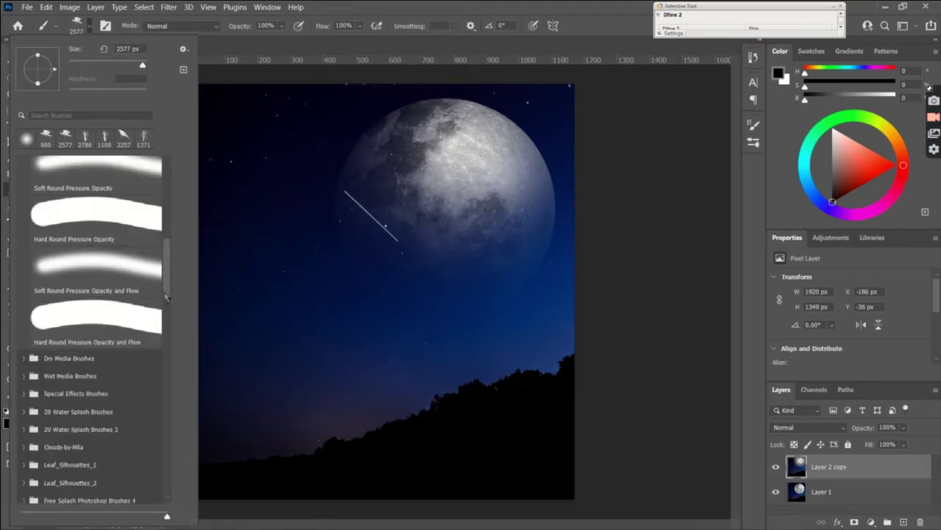
{"action": "left_click_drag", "start_coordinate": [169, 184], "coordinate": [165, 487]}
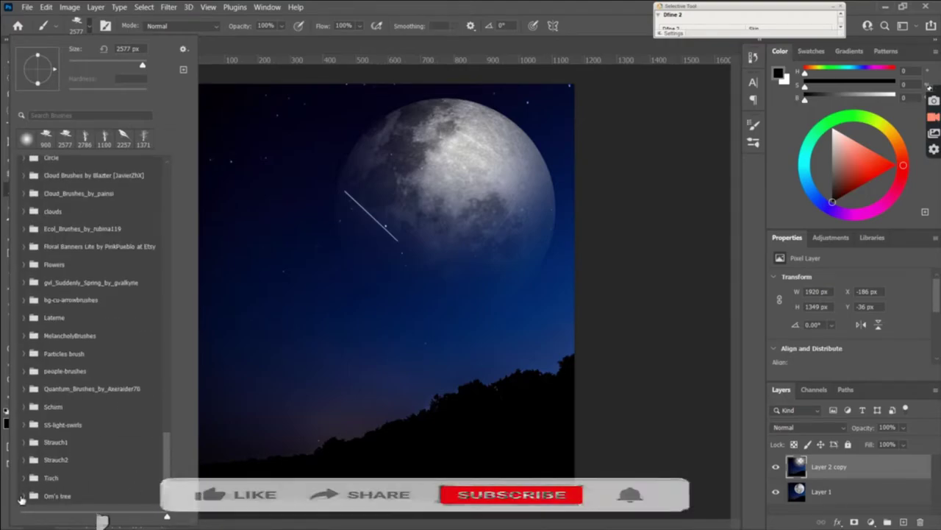
{"action": "left_click", "coordinate": [25, 495]}
{"action": "scroll", "coordinate": [86, 466], "scroll_direction": "down", "scroll_amount": 2}
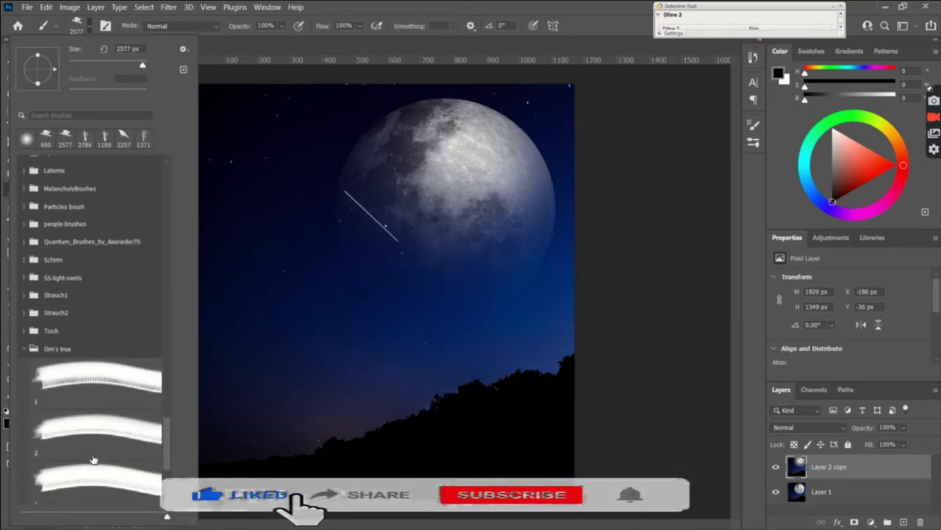
{"action": "scroll", "coordinate": [96, 441], "scroll_direction": "down", "scroll_amount": 3}
{"action": "left_click", "coordinate": [99, 419]}
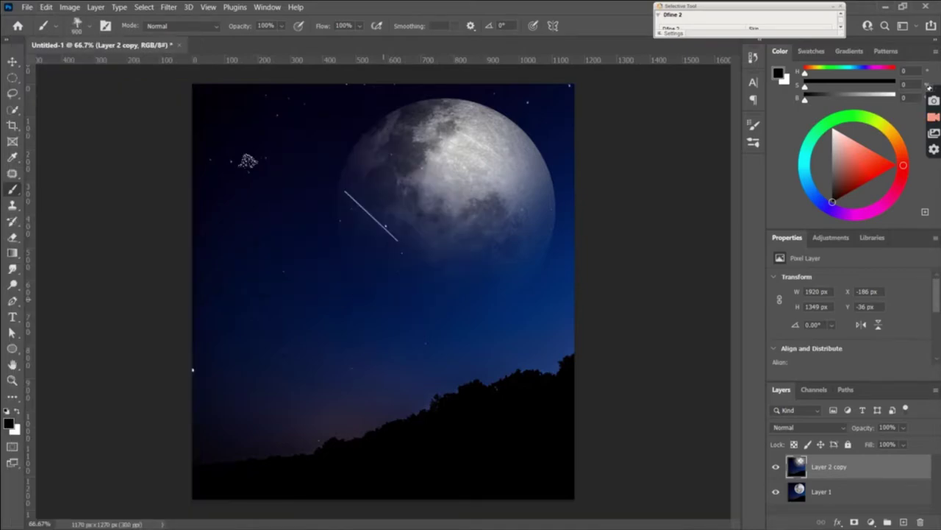
Undo a stray stamp, then stamp a large dark tree silhouette on new Layer 4
{"action": "left_click", "coordinate": [389, 297]}
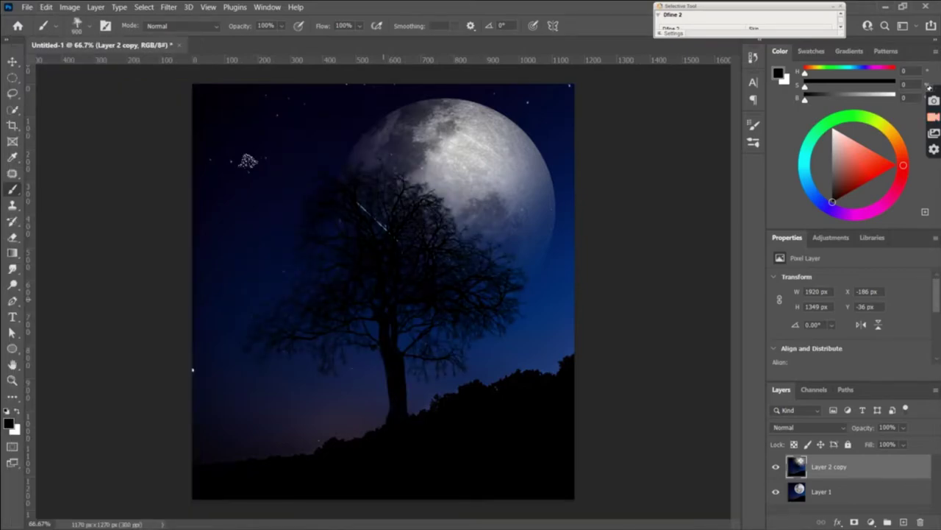
{"action": "key", "text": "ctrl+z"}
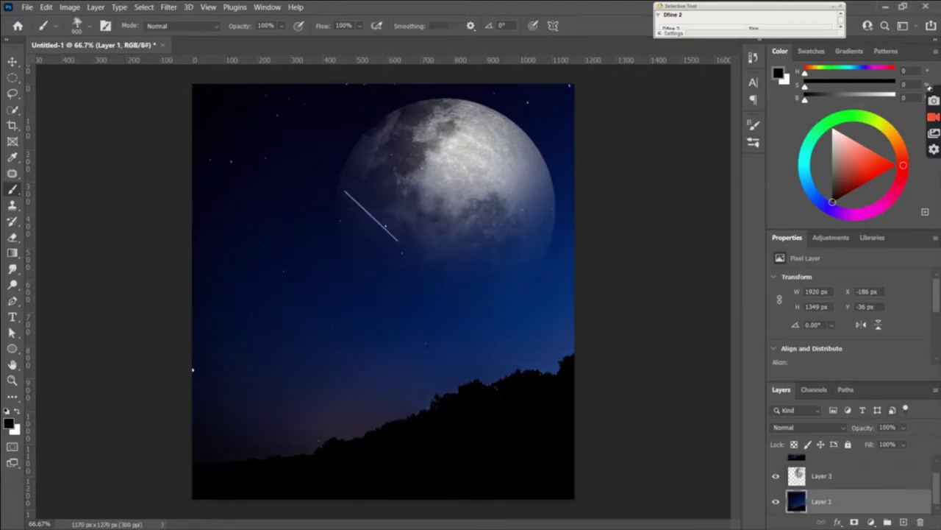
{"action": "left_click", "coordinate": [904, 521]}
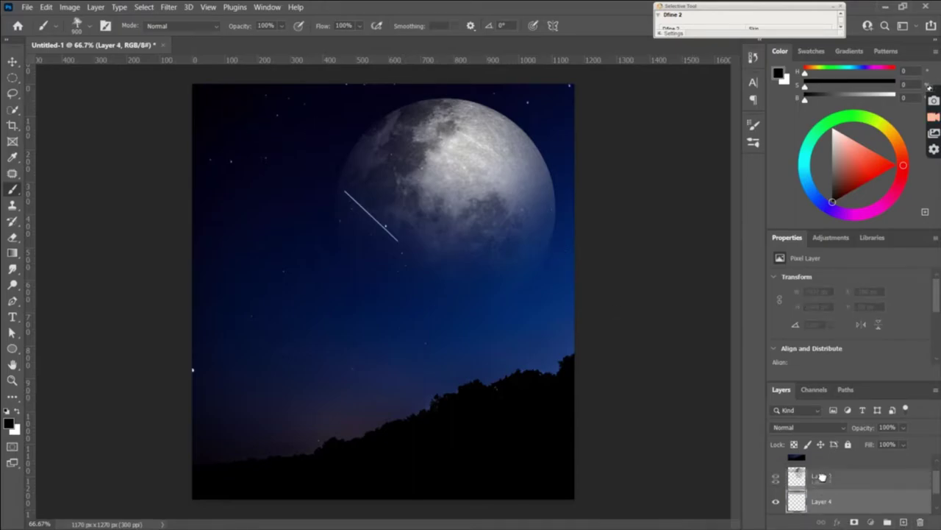
{"action": "scroll", "coordinate": [824, 478], "scroll_direction": "up", "scroll_amount": 1}
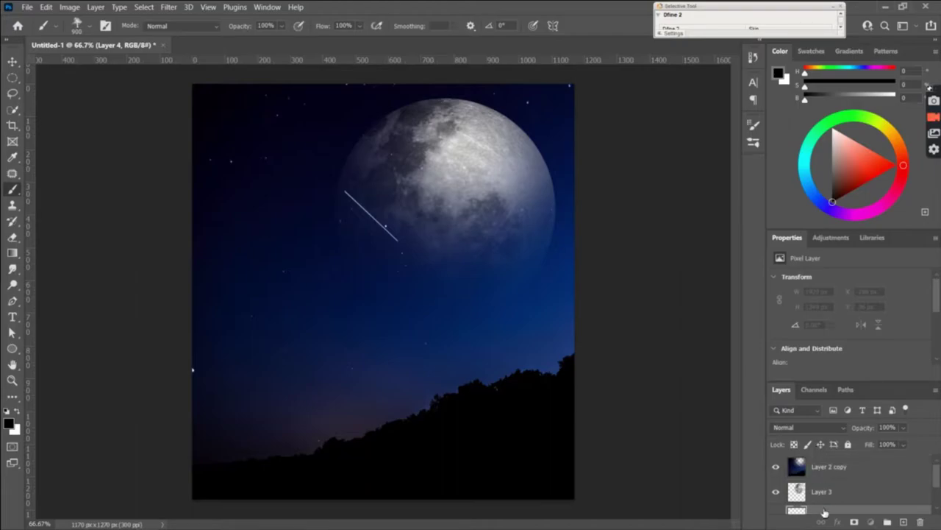
{"action": "scroll", "coordinate": [824, 515], "scroll_direction": "up", "scroll_amount": 1}
{"action": "scroll", "coordinate": [824, 514], "scroll_direction": "up", "scroll_amount": 1}
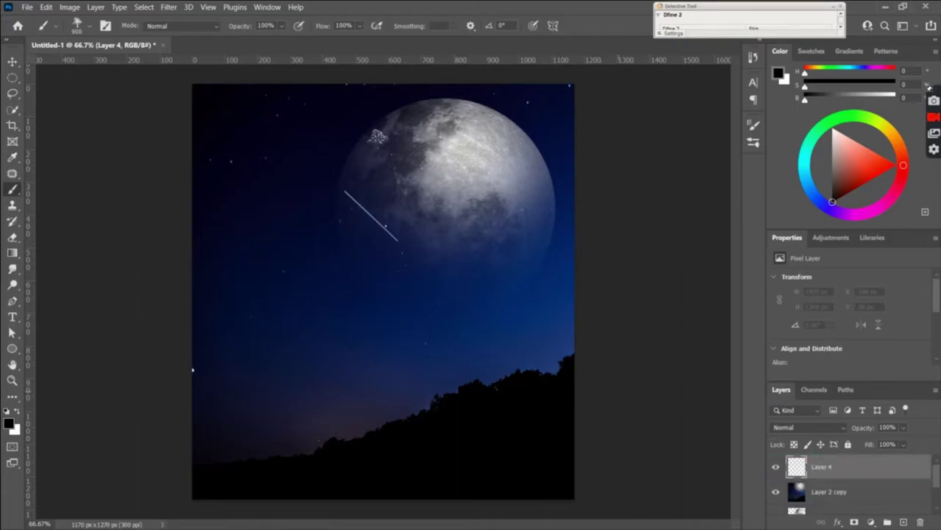
{"action": "key", "text": "ctrl+v"}
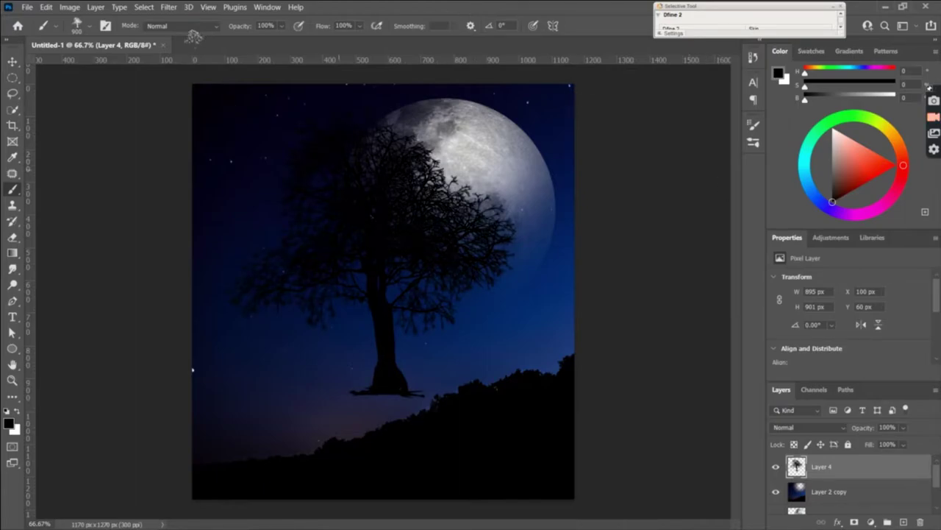
Scroll back up through the Brush Preset picker list
{"action": "left_click", "coordinate": [91, 27]}
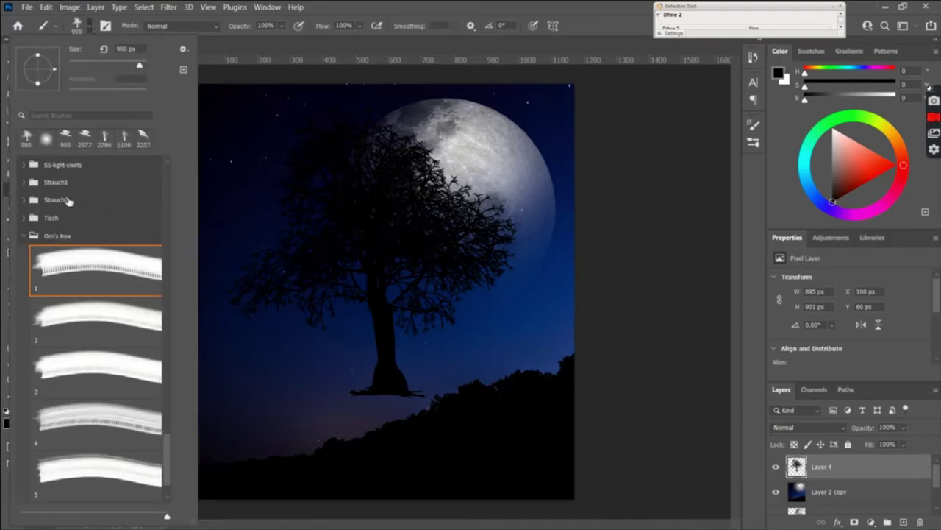
{"action": "scroll", "coordinate": [68, 200], "scroll_direction": "up", "scroll_amount": 3}
{"action": "scroll", "coordinate": [68, 200], "scroll_direction": "up", "scroll_amount": 3}
{"action": "scroll", "coordinate": [68, 200], "scroll_direction": "up", "scroll_amount": 3}
{"action": "scroll", "coordinate": [68, 198], "scroll_direction": "up", "scroll_amount": 2}
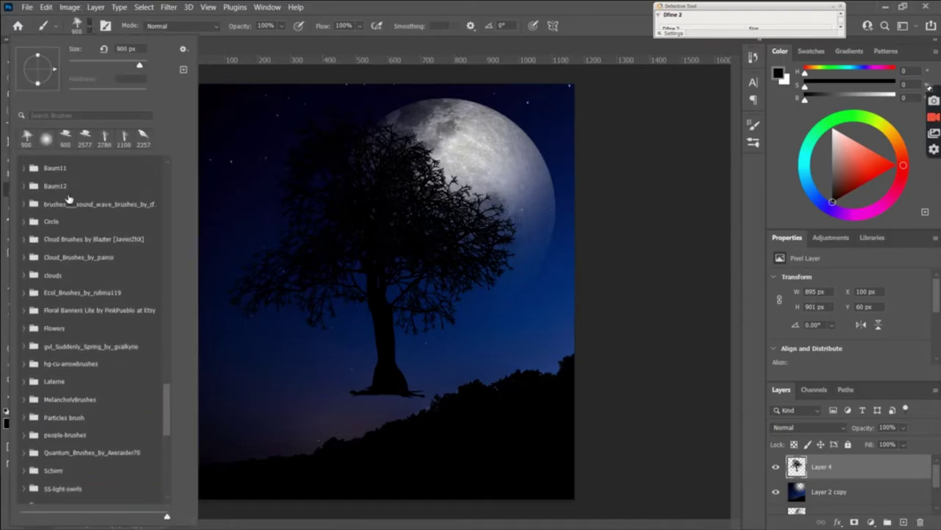
{"action": "scroll", "coordinate": [67, 198], "scroll_direction": "up", "scroll_amount": 2}
{"action": "scroll", "coordinate": [69, 199], "scroll_direction": "up", "scroll_amount": 2}
{"action": "scroll", "coordinate": [74, 200], "scroll_direction": "up", "scroll_amount": 2}
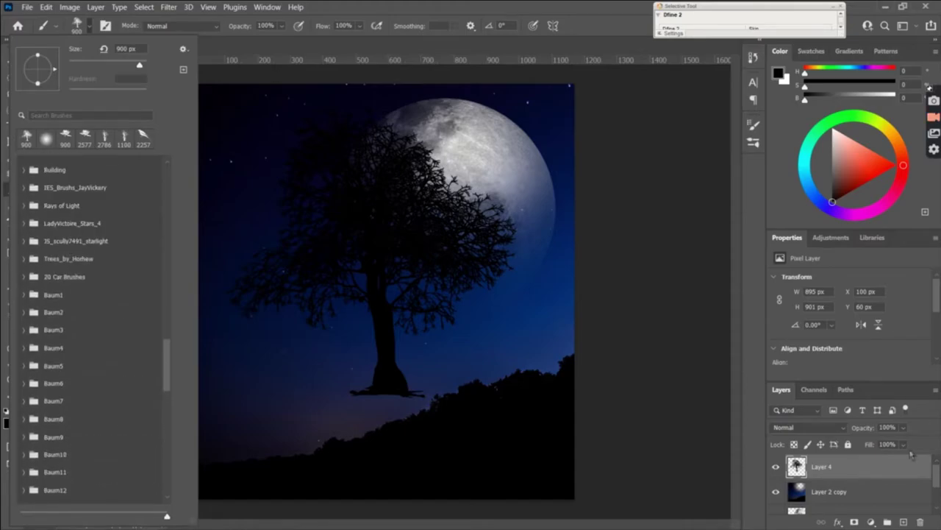
Hide the tree layer, add empty Layer 5, and select the Hard Round brush
{"action": "left_click", "coordinate": [781, 470]}
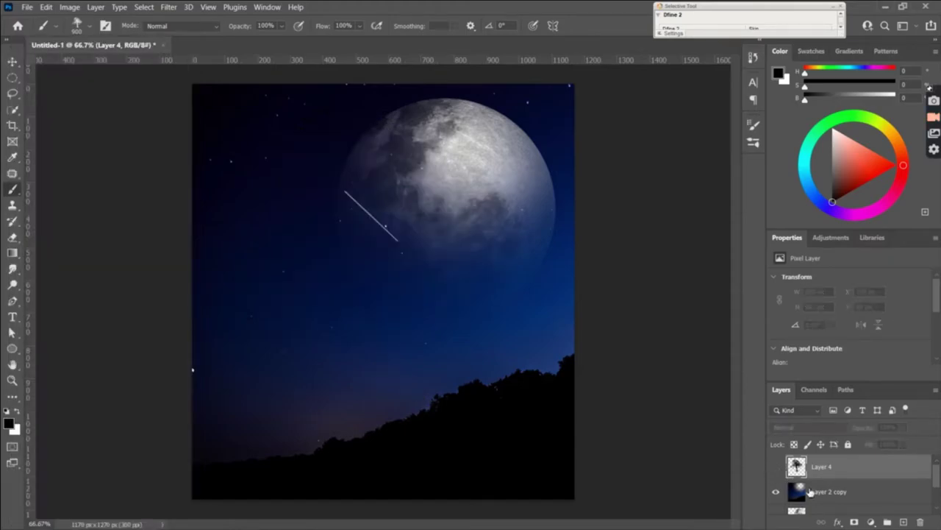
{"action": "left_click", "coordinate": [904, 522]}
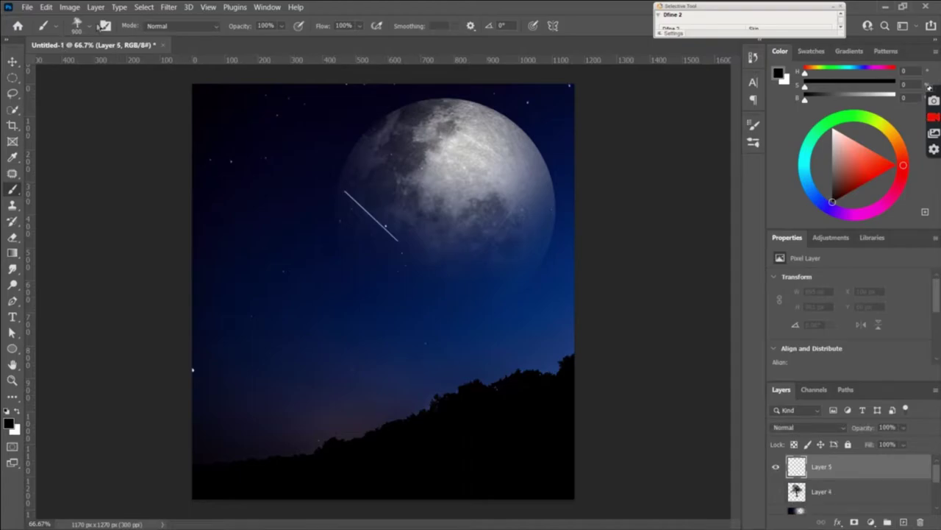
{"action": "left_click", "coordinate": [90, 25]}
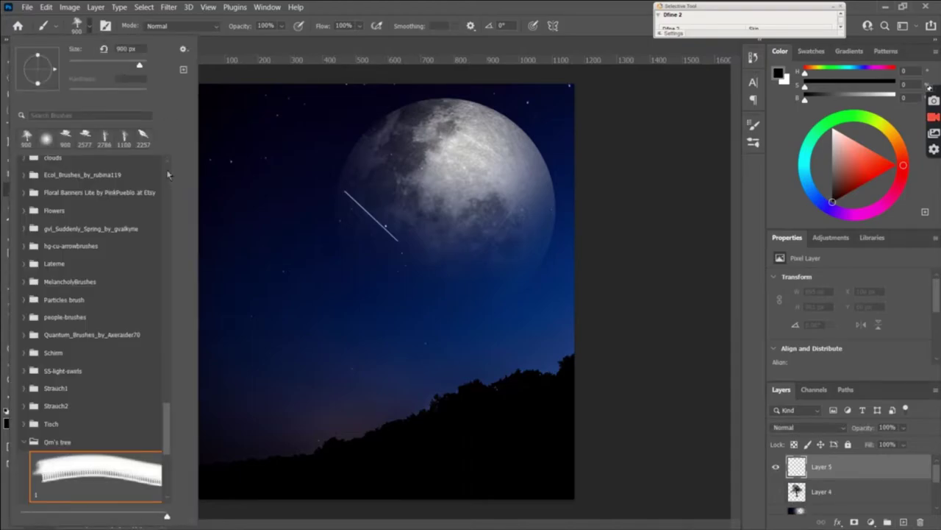
{"action": "scroll", "coordinate": [167, 175], "scroll_direction": "up", "scroll_amount": 10}
{"action": "scroll", "coordinate": [167, 174], "scroll_direction": "up", "scroll_amount": 5}
{"action": "left_click", "coordinate": [105, 242]}
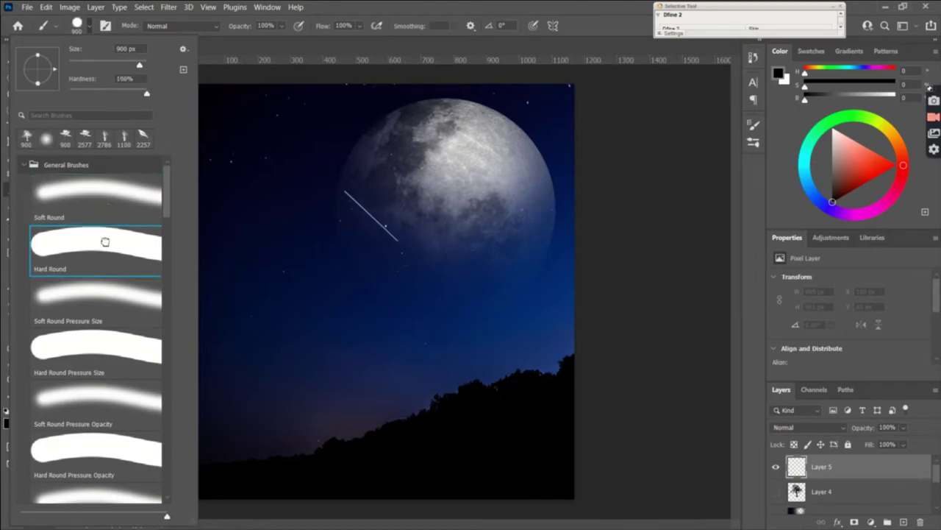
{"action": "left_click", "coordinate": [349, 49]}
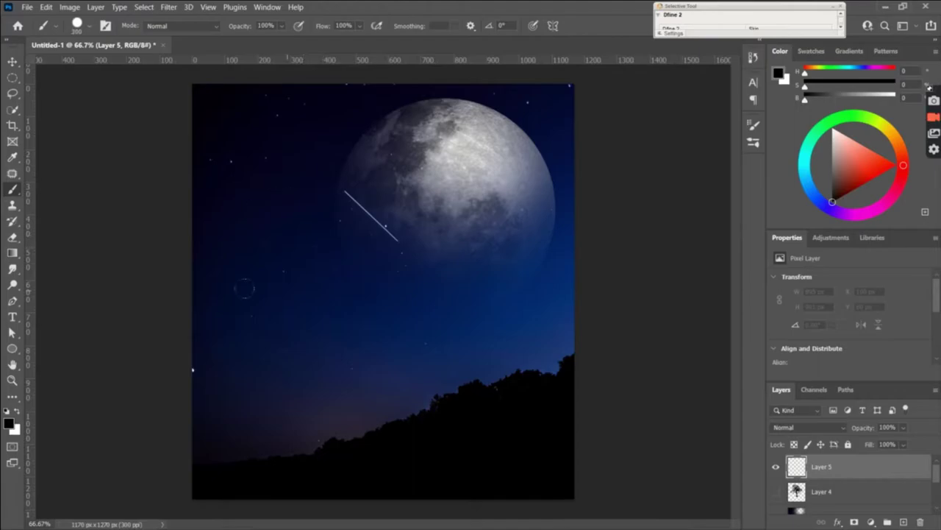
Shrink the brush, try a black outline, undo it, and dismiss the hidden-layer error
{"action": "key", "text": "bracketleft"}
{"action": "key", "text": "bracketleft"}
{"action": "key", "text": "bracketleft"}
{"action": "left_click", "coordinate": [200, 315]}
{"action": "mouse_move", "coordinate": [208, 317]}
{"action": "left_mouse_down"}
{"action": "mouse_move", "coordinate": [336, 349]}
{"action": "mouse_move", "coordinate": [344, 360]}
{"action": "left_mouse_up"}
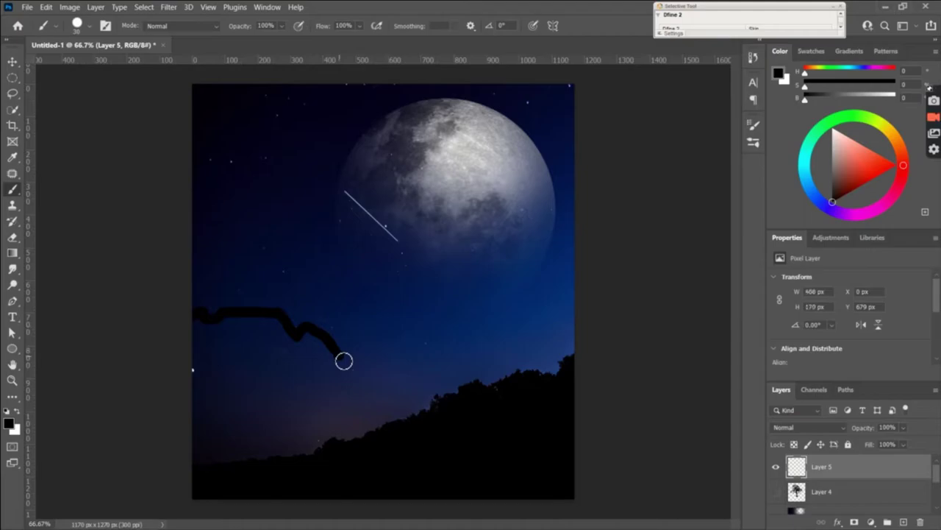
{"action": "key", "text": "ctrl+z"}
{"action": "key", "text": "ctrl+z"}
{"action": "key", "text": "ctrl+z"}
{"action": "key", "text": "ctrl+z"}
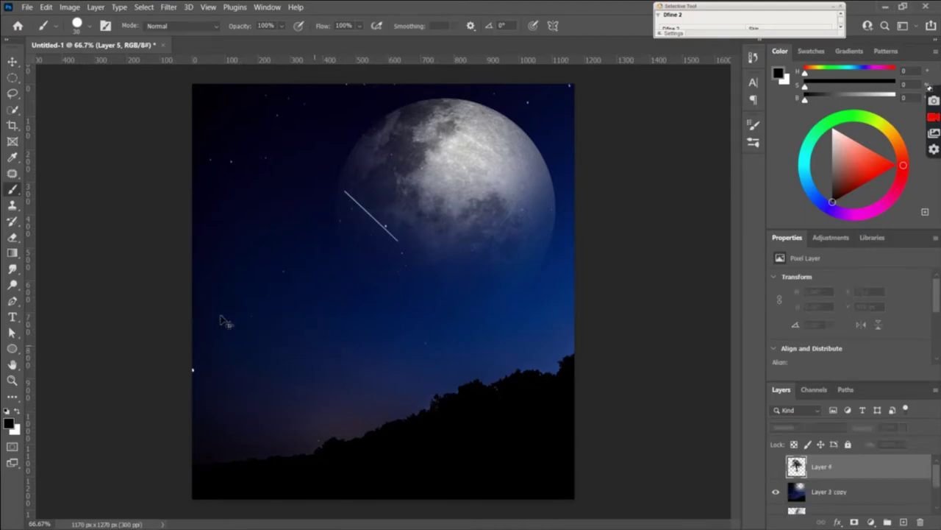
{"action": "left_click", "coordinate": [193, 308]}
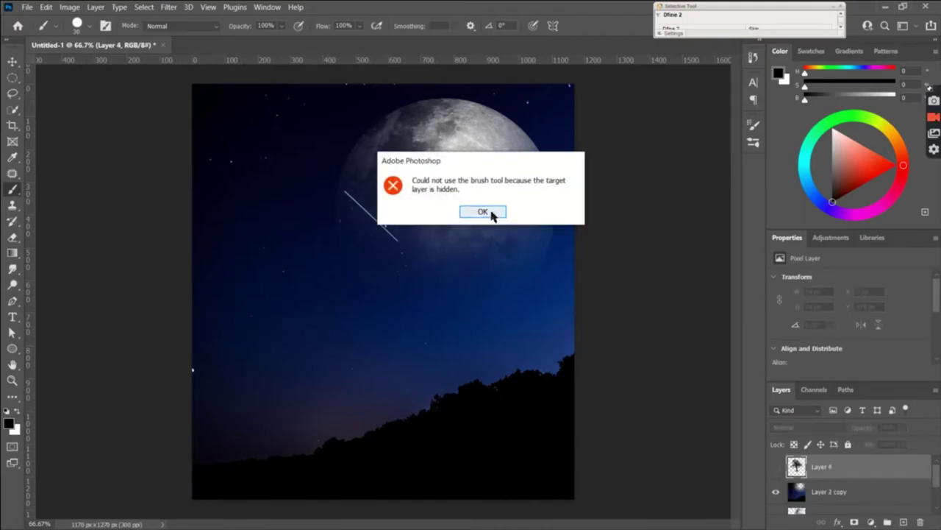
{"action": "left_click", "coordinate": [491, 212]}
On a new layer, paint and fill a solid black cliff silhouette from the left edge
{"action": "left_click", "coordinate": [904, 521]}
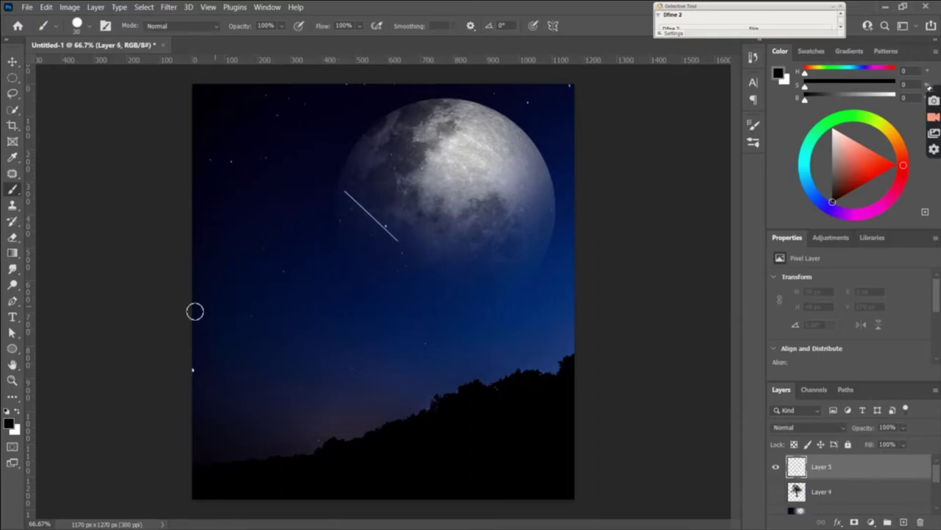
{"action": "mouse_move", "coordinate": [193, 310]}
{"action": "left_mouse_down"}
{"action": "mouse_move", "coordinate": [280, 330]}
{"action": "mouse_move", "coordinate": [331, 322]}
{"action": "mouse_move", "coordinate": [393, 420]}
{"action": "left_mouse_up"}
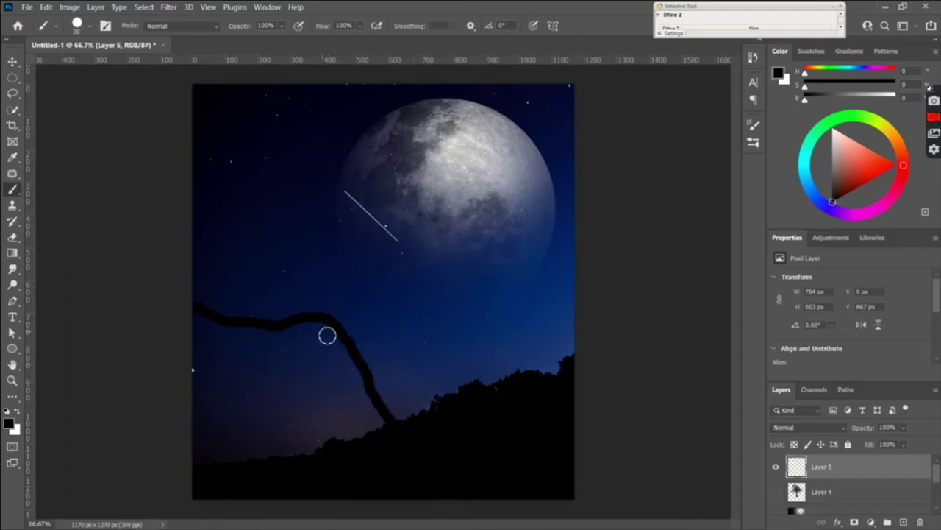
{"action": "left_click_drag", "start_coordinate": [317, 330], "coordinate": [261, 319]}
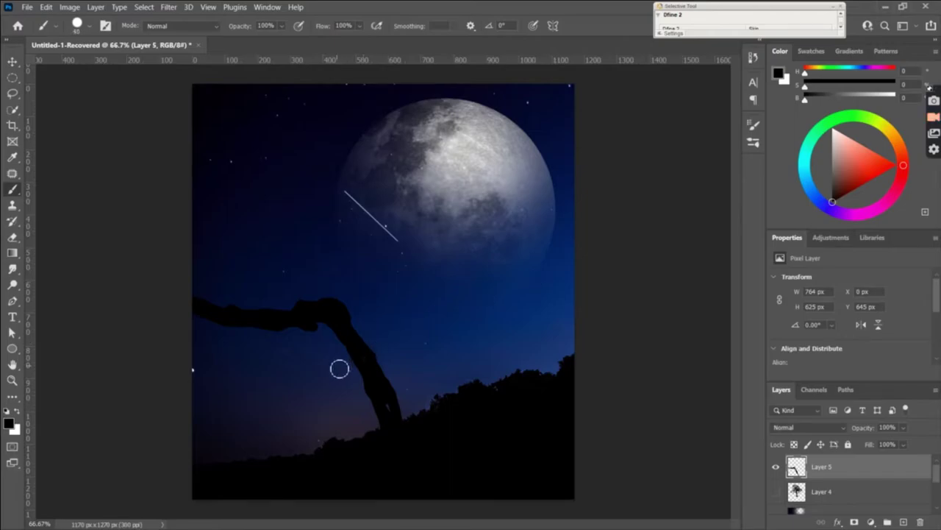
{"action": "key", "text": "bracketright"}
{"action": "mouse_move", "coordinate": [369, 391]}
{"action": "left_mouse_down"}
{"action": "mouse_move", "coordinate": [381, 417]}
{"action": "mouse_move", "coordinate": [370, 400]}
{"action": "mouse_move", "coordinate": [373, 429]}
{"action": "mouse_move", "coordinate": [220, 464]}
{"action": "mouse_move", "coordinate": [300, 445]}
{"action": "mouse_move", "coordinate": [252, 433]}
{"action": "mouse_move", "coordinate": [364, 412]}
{"action": "mouse_move", "coordinate": [319, 414]}
{"action": "mouse_move", "coordinate": [348, 375]}
{"action": "mouse_move", "coordinate": [354, 401]}
{"action": "mouse_move", "coordinate": [329, 317]}
{"action": "mouse_move", "coordinate": [244, 325]}
{"action": "mouse_move", "coordinate": [193, 314]}
{"action": "mouse_move", "coordinate": [199, 374]}
{"action": "mouse_move", "coordinate": [196, 346]}
{"action": "mouse_move", "coordinate": [247, 361]}
{"action": "mouse_move", "coordinate": [234, 376]}
{"action": "mouse_move", "coordinate": [275, 353]}
{"action": "mouse_move", "coordinate": [271, 370]}
{"action": "mouse_move", "coordinate": [275, 363]}
{"action": "mouse_move", "coordinate": [318, 415]}
{"action": "mouse_move", "coordinate": [311, 328]}
{"action": "mouse_move", "coordinate": [271, 420]}
{"action": "mouse_move", "coordinate": [227, 408]}
{"action": "mouse_move", "coordinate": [336, 435]}
{"action": "mouse_move", "coordinate": [242, 377]}
{"action": "mouse_move", "coordinate": [200, 418]}
{"action": "mouse_move", "coordinate": [343, 404]}
{"action": "mouse_move", "coordinate": [346, 437]}
{"action": "left_mouse_up"}
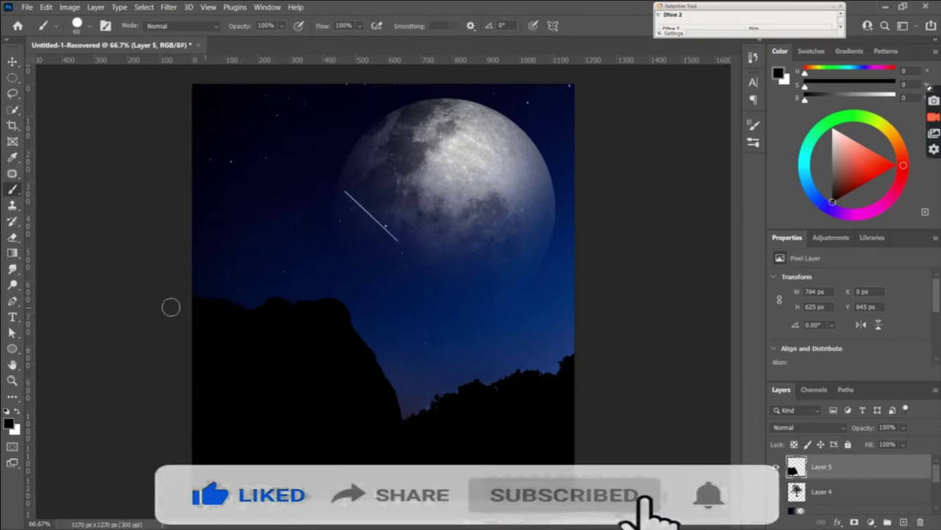
{"action": "left_click_drag", "start_coordinate": [384, 400], "coordinate": [428, 420]}
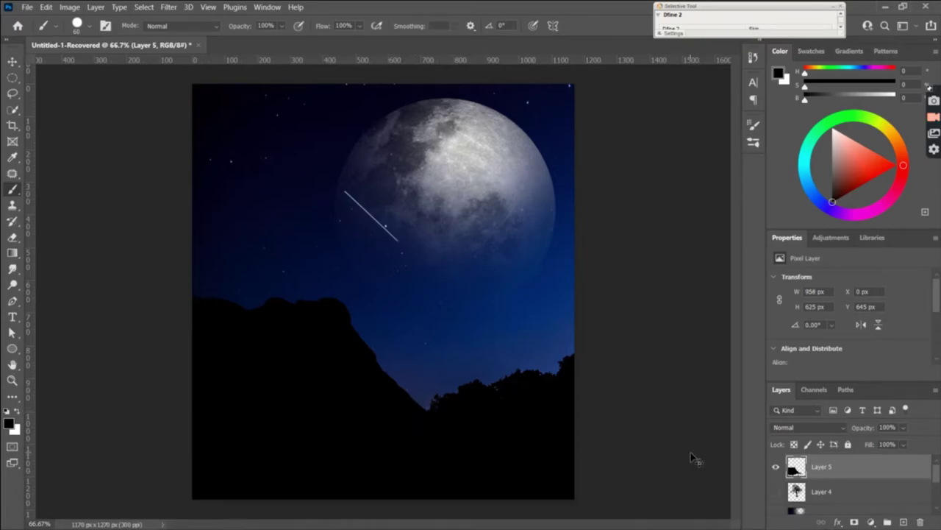
Widen and lower the cliff silhouette, tilt it about 4° clockwise, and shift it left
{"action": "key", "text": "ctrl+t"}
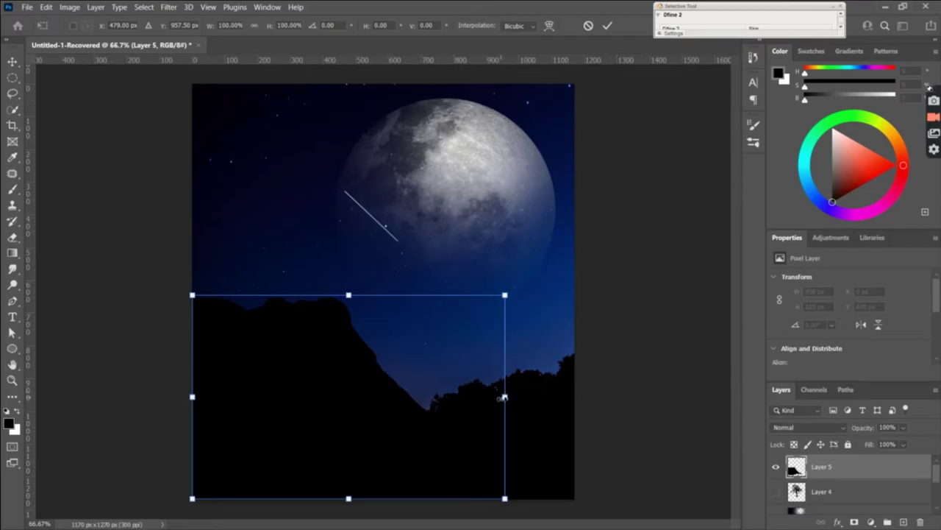
{"action": "left_click_drag", "start_coordinate": [505, 396], "coordinate": [550, 396]}
{"action": "left_click_drag", "start_coordinate": [445, 398], "coordinate": [445, 423]}
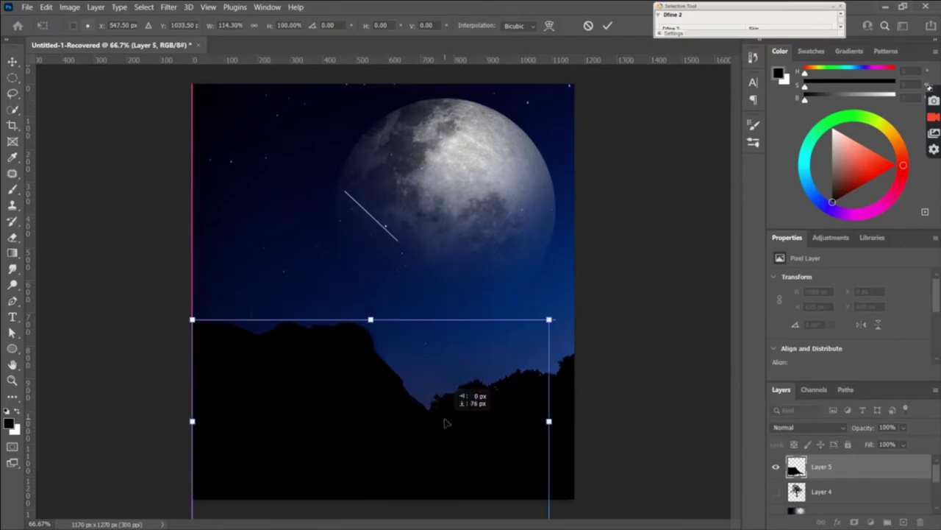
{"action": "left_click_drag", "start_coordinate": [565, 318], "coordinate": [572, 332]}
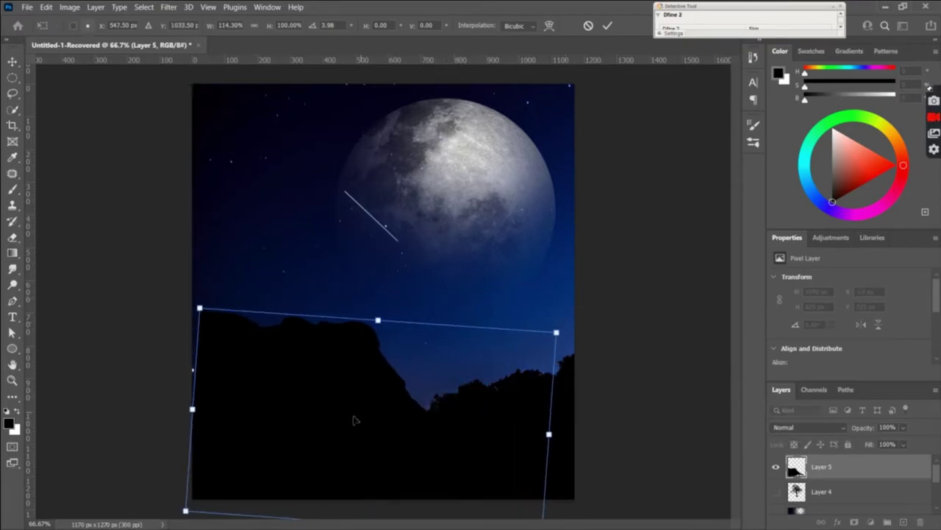
{"action": "left_click_drag", "start_coordinate": [354, 419], "coordinate": [331, 419]}
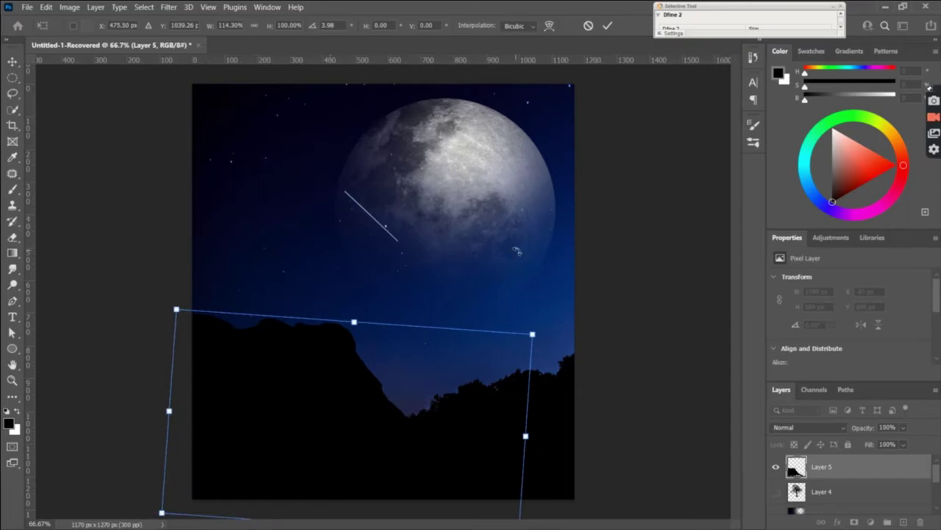
{"action": "left_click", "coordinate": [609, 25]}
Stretch the Layer 2 copy sky downward to 1920×1468 px
{"action": "scroll", "coordinate": [815, 493], "scroll_direction": "down", "scroll_amount": 1}
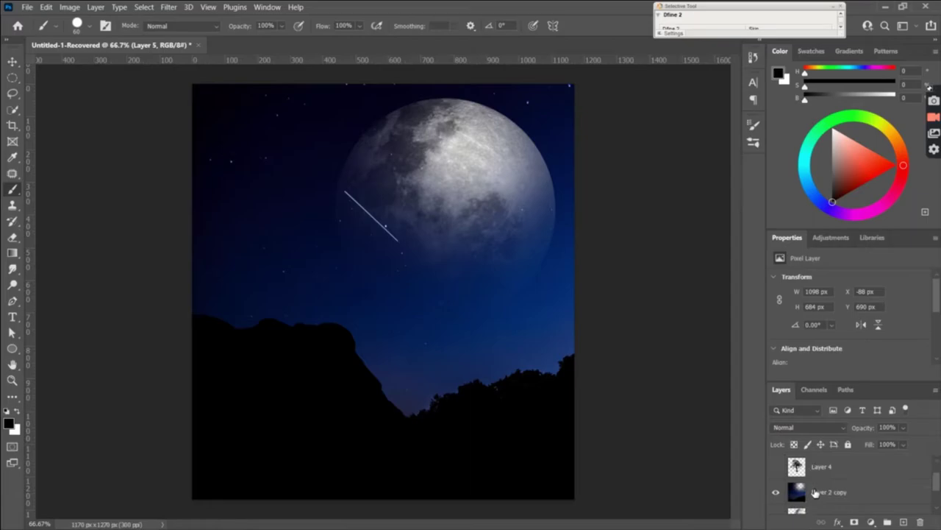
{"action": "left_click", "coordinate": [815, 494]}
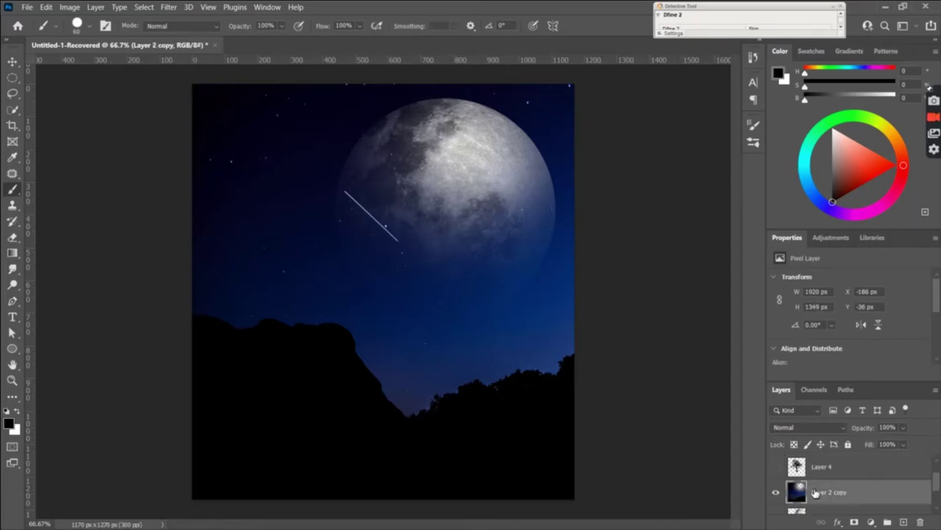
{"action": "key", "text": "ctrl+t"}
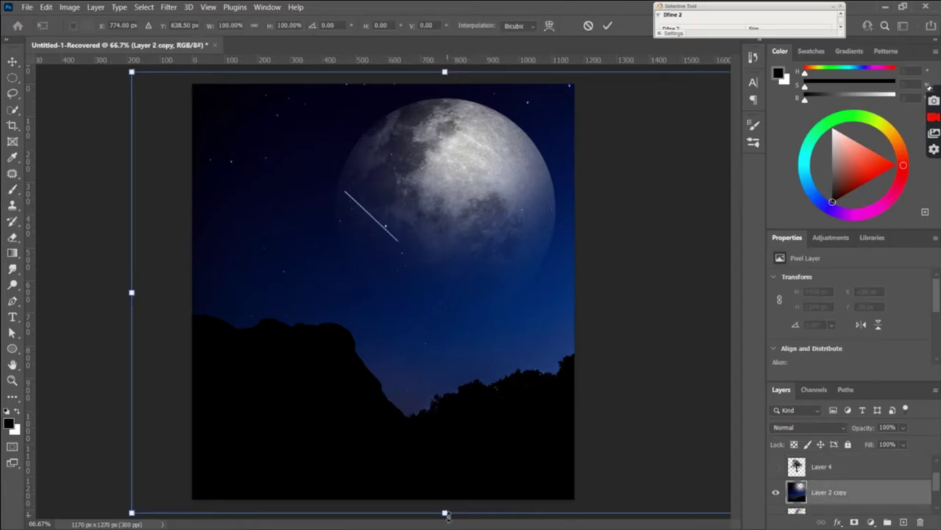
{"action": "left_click_drag", "start_coordinate": [445, 513], "coordinate": [447, 526]}
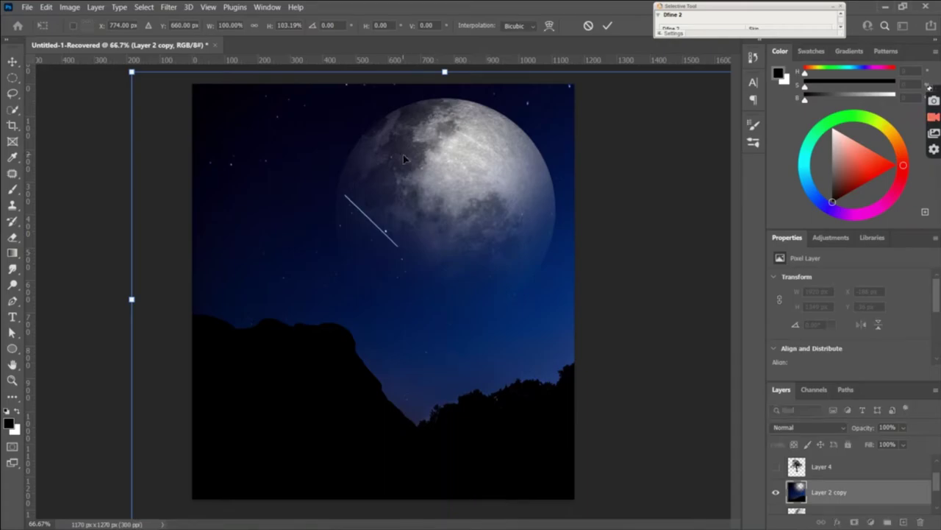
{"action": "scroll", "coordinate": [404, 159], "scroll_direction": "down", "scroll_amount": 2}
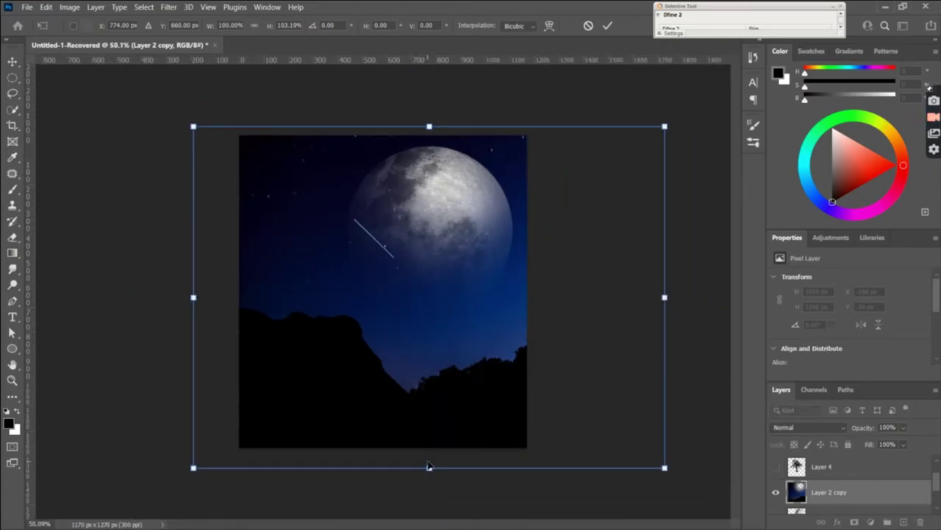
{"action": "left_click_drag", "start_coordinate": [429, 468], "coordinate": [430, 487]}
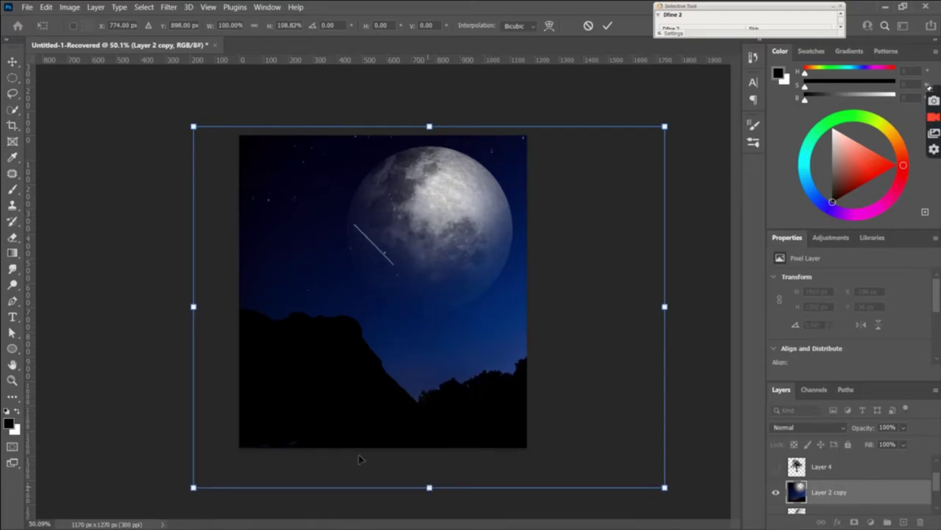
{"action": "left_click", "coordinate": [607, 25]}
Confirm the sky transform and select the moon-and-sky layer, Layer 2 copy
{"action": "key", "text": "b"}
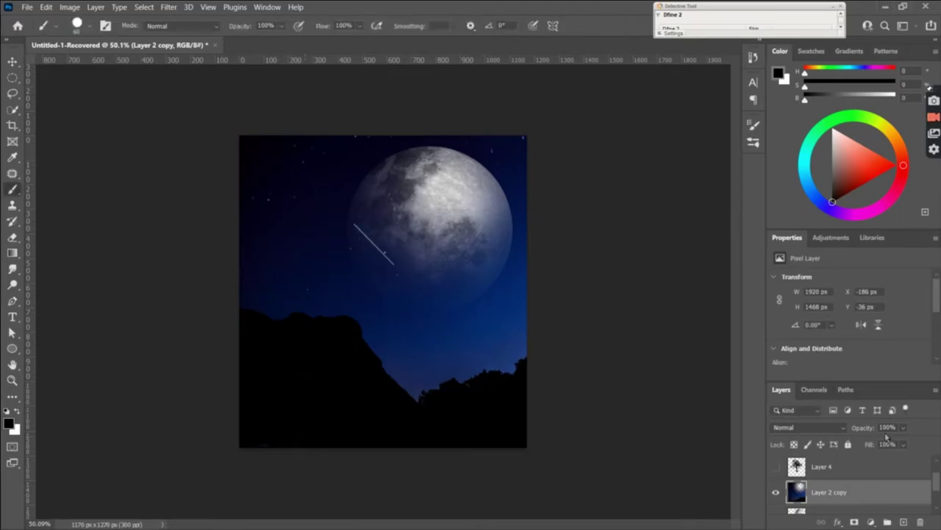
{"action": "key", "text": "ctrl+shift+alt+n"}
{"action": "left_click", "coordinate": [809, 472]}
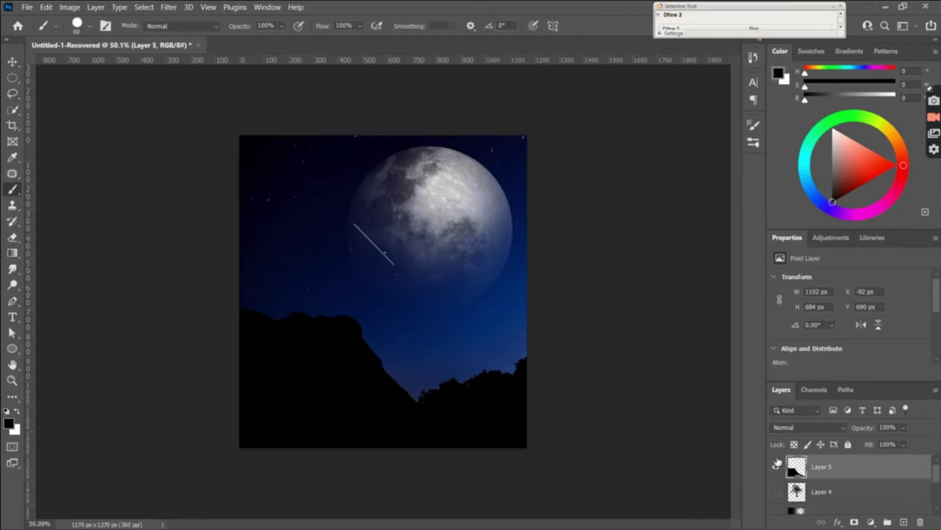
{"action": "scroll", "coordinate": [842, 495], "scroll_direction": "down", "scroll_amount": 1}
{"action": "left_click", "coordinate": [830, 488]}
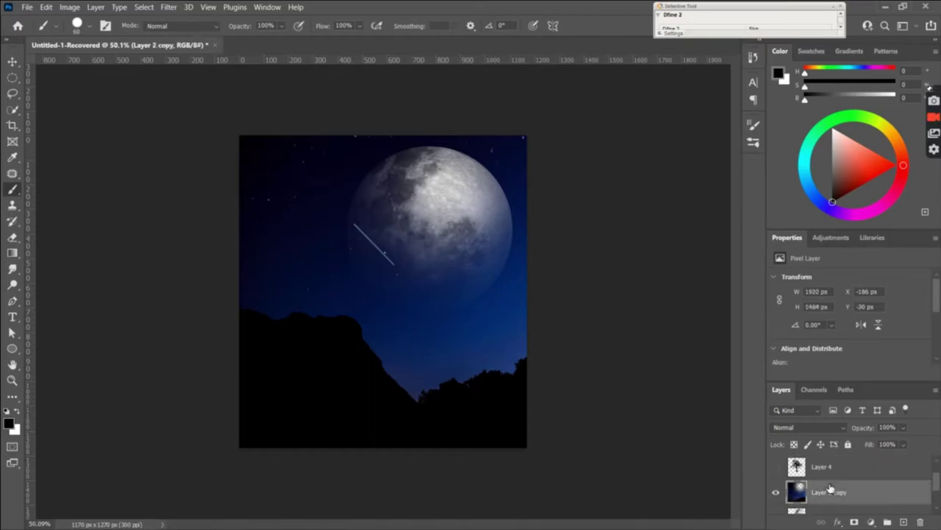
Add a Brightness/Contrast adjustment with Brightness about 104 and Contrast about 33
{"action": "left_click", "coordinate": [818, 237]}
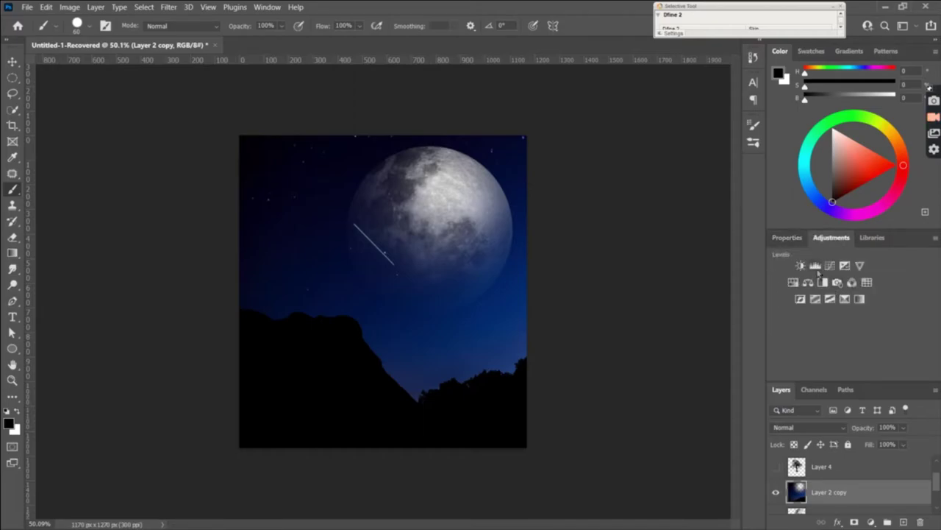
{"action": "left_click", "coordinate": [802, 266]}
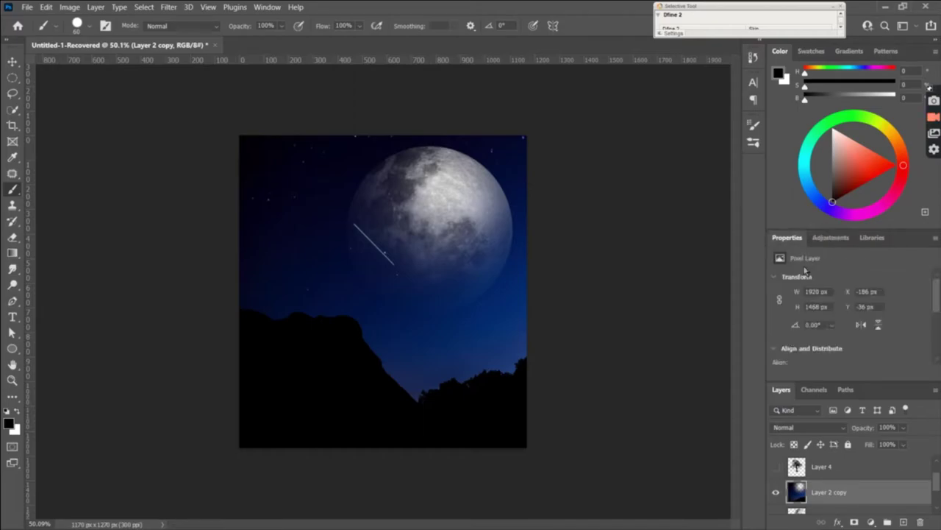
{"action": "left_click_drag", "start_coordinate": [847, 312], "coordinate": [896, 315]}
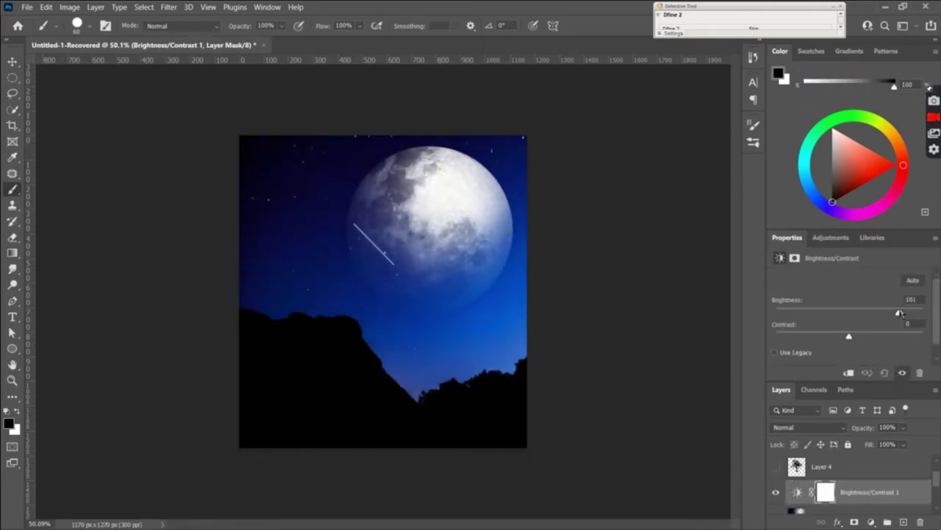
{"action": "mouse_move", "coordinate": [849, 336]}
{"action": "left_mouse_down"}
{"action": "mouse_move", "coordinate": [883, 337]}
{"action": "mouse_move", "coordinate": [869, 335]}
{"action": "left_mouse_up"}
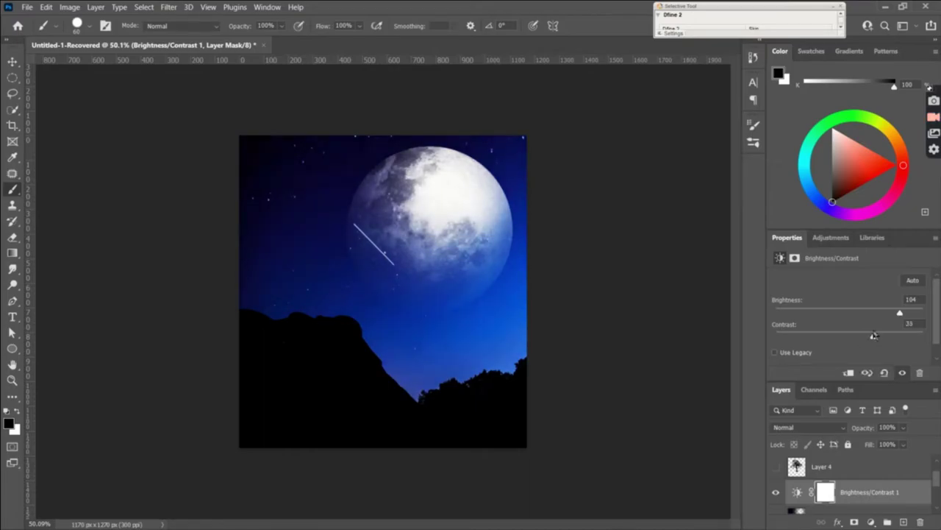
{"action": "left_click", "coordinate": [831, 237]}
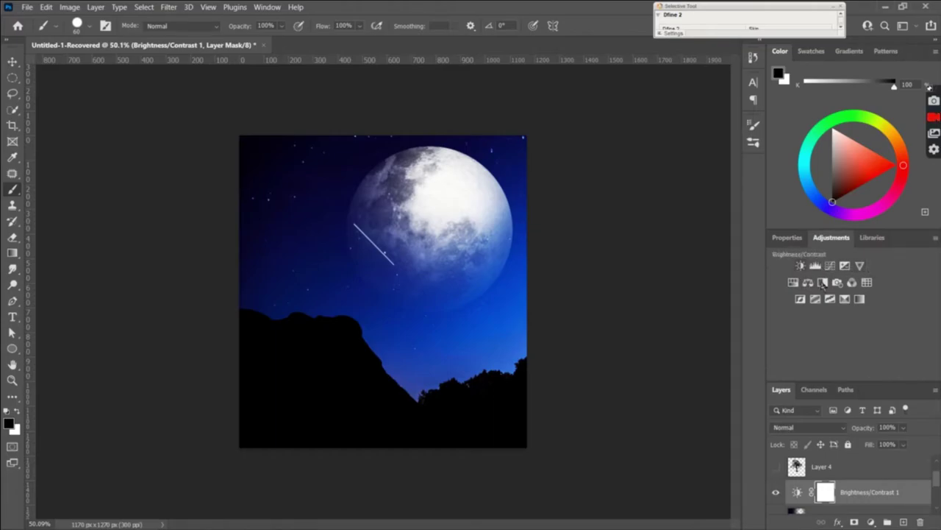
Add a Hue/Saturation layer at Hue -21, Saturation -66, Lightness about -9, and show Layer 4's tree
{"action": "left_click", "coordinate": [794, 283]}
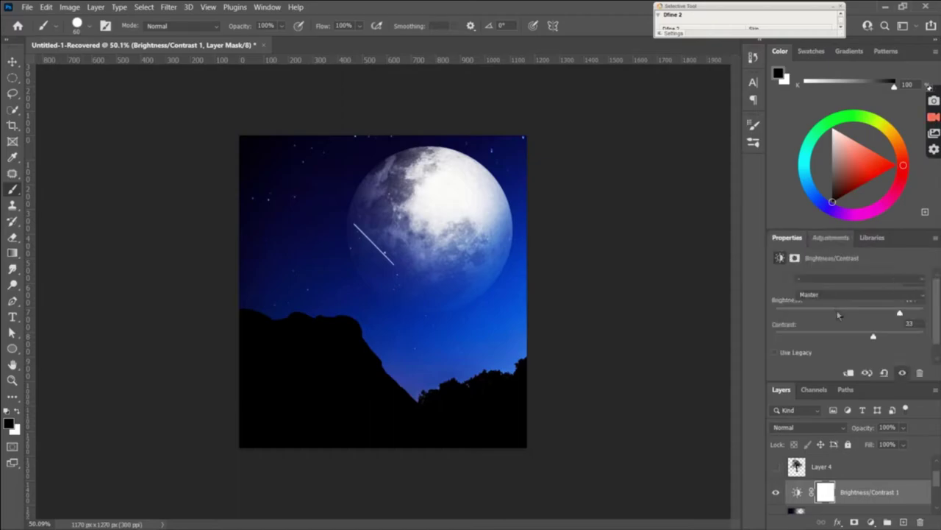
{"action": "left_click_drag", "start_coordinate": [849, 325], "coordinate": [832, 326]}
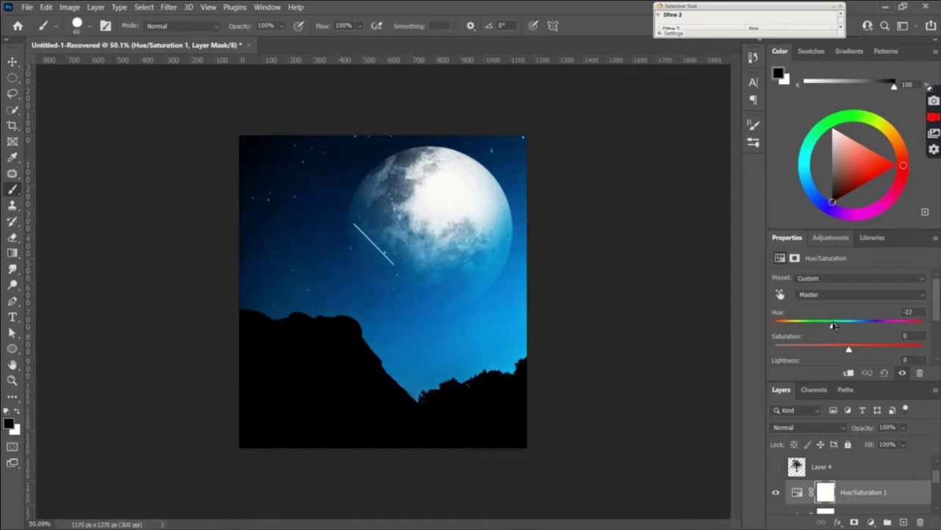
{"action": "mouse_move", "coordinate": [848, 348]}
{"action": "left_mouse_down"}
{"action": "mouse_move", "coordinate": [931, 354]}
{"action": "mouse_move", "coordinate": [821, 340]}
{"action": "left_mouse_up"}
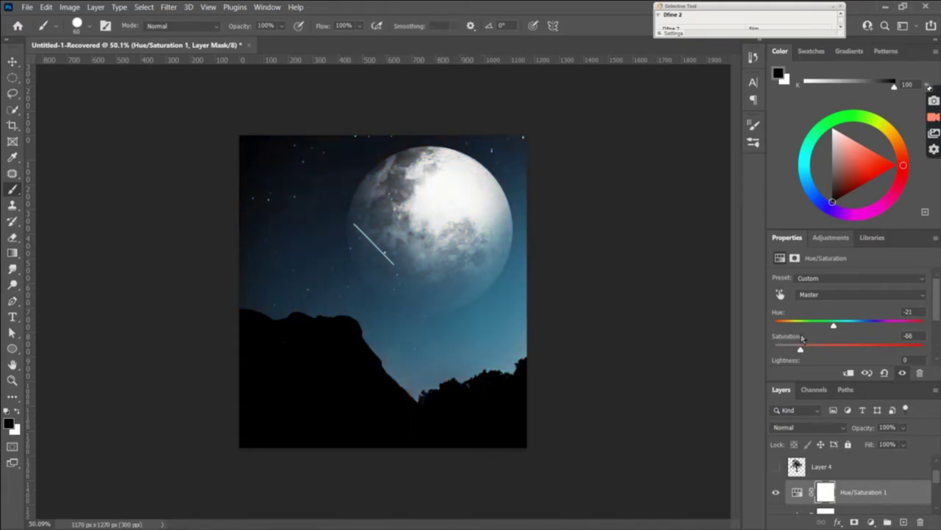
{"action": "scroll", "coordinate": [822, 317], "scroll_direction": "down", "scroll_amount": 2}
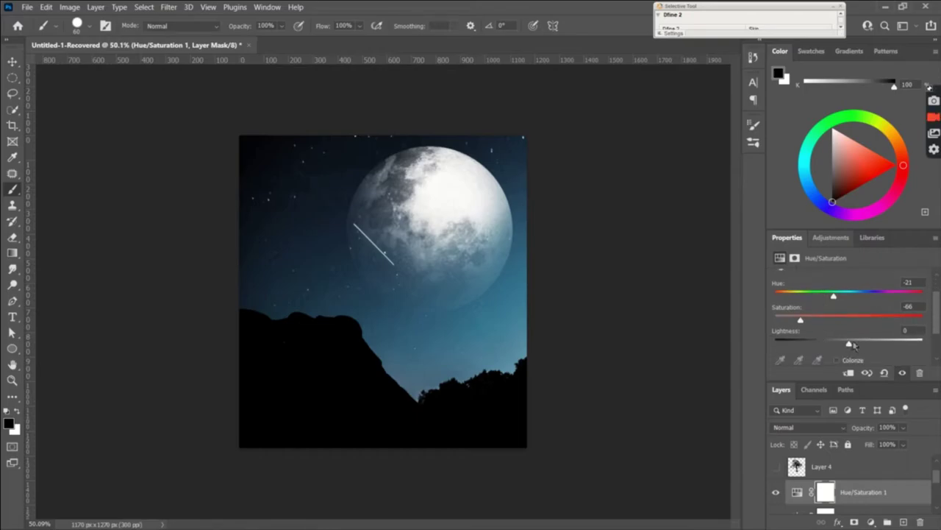
{"action": "left_click_drag", "start_coordinate": [849, 344], "coordinate": [839, 344]}
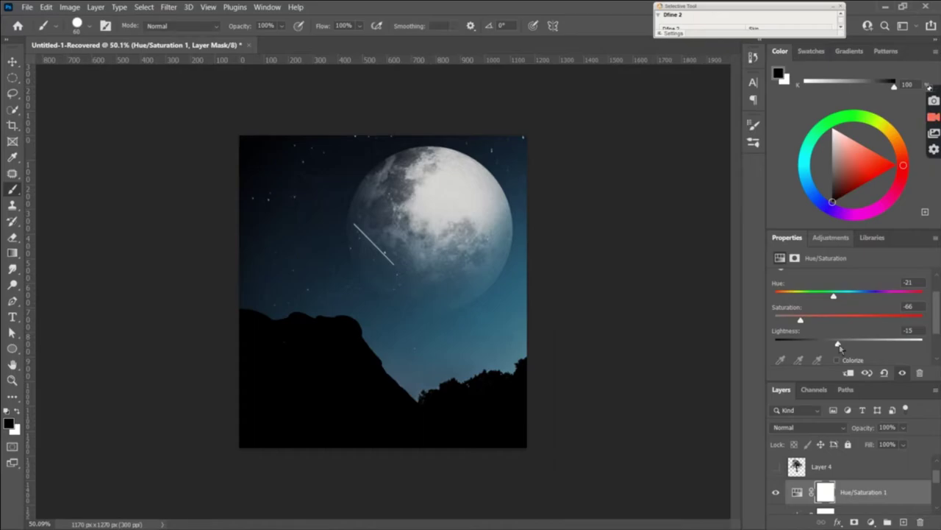
{"action": "left_click_drag", "start_coordinate": [839, 345], "coordinate": [842, 346]}
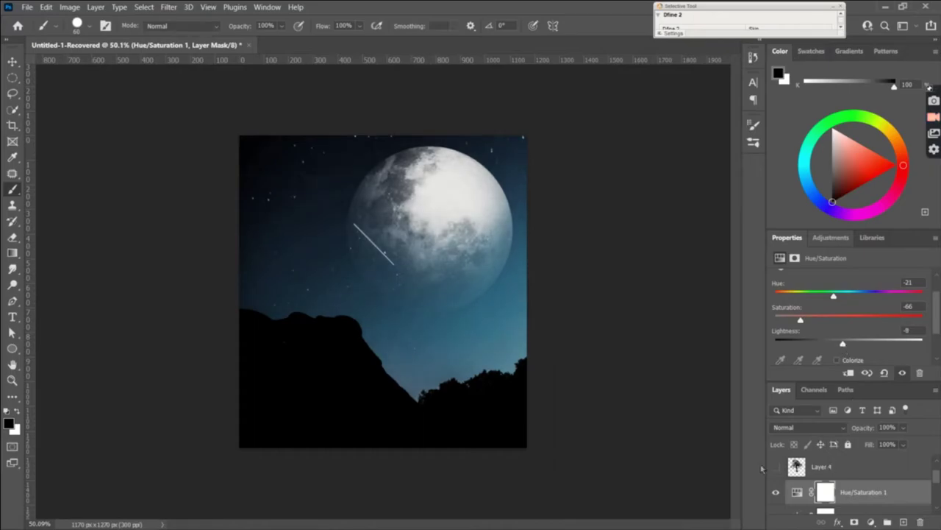
{"action": "left_click", "coordinate": [776, 468]}
Scale the Layer 4 tree silhouette down and move it onto the left cliff
{"action": "left_click", "coordinate": [831, 468]}
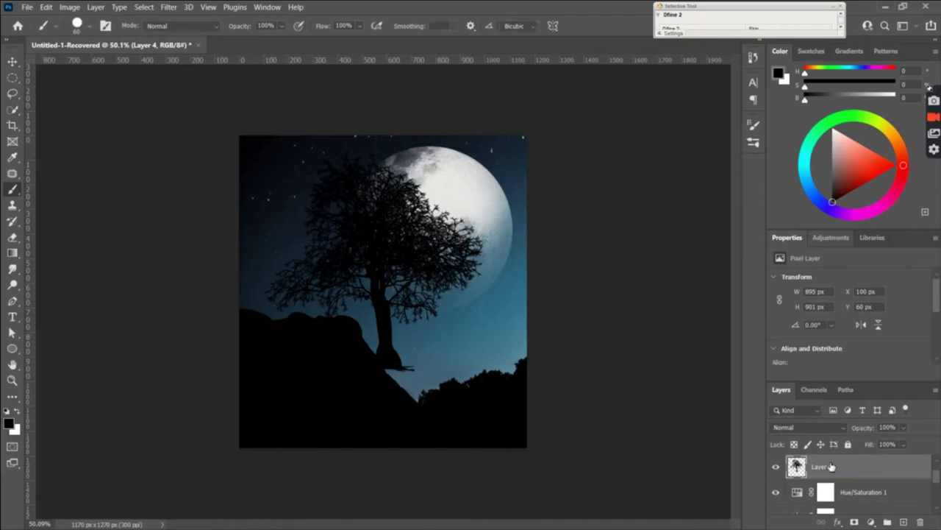
{"action": "key", "text": "ctrl+t"}
{"action": "left_click_drag", "start_coordinate": [484, 369], "coordinate": [410, 283]}
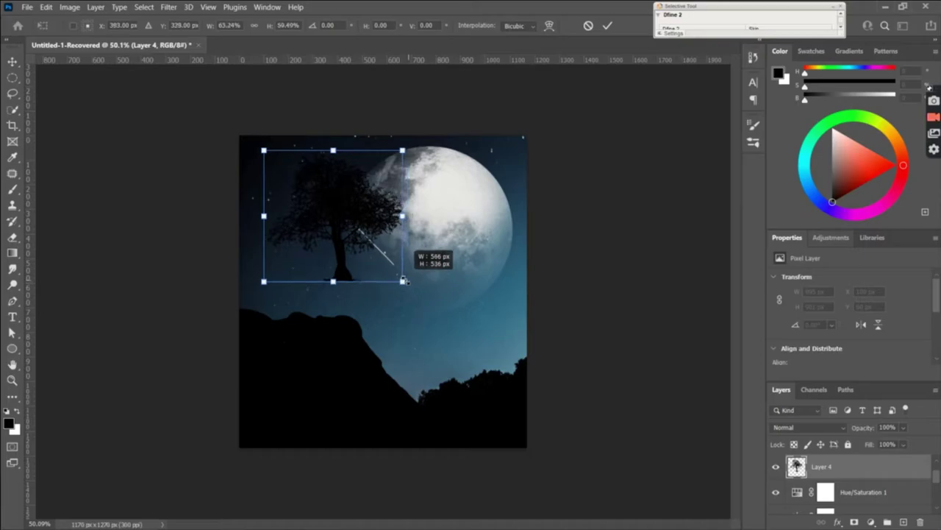
{"action": "left_click_drag", "start_coordinate": [383, 220], "coordinate": [379, 259]}
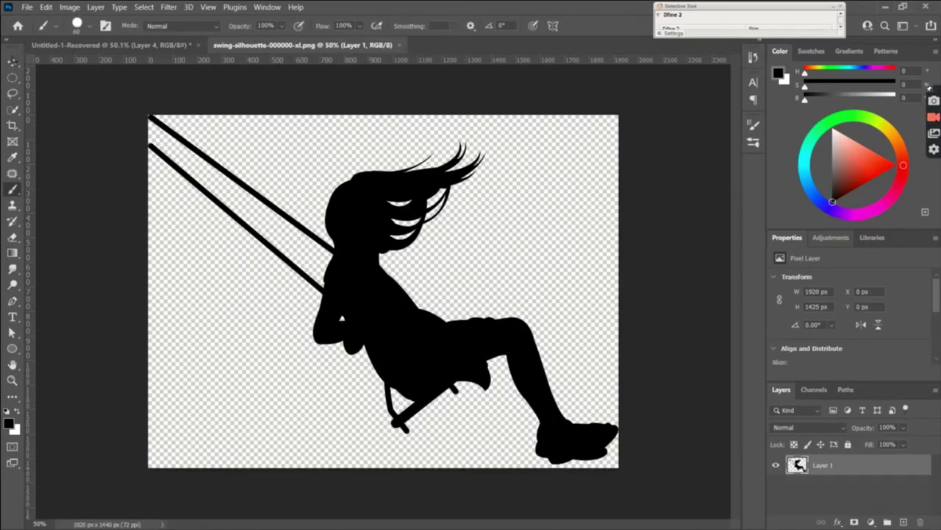
Bring the swing-girl silhouette into the composite, shrink it, and place it beside the tree
{"action": "key", "text": "v"}
{"action": "mouse_move", "coordinate": [353, 256]}
{"action": "left_mouse_down"}
{"action": "mouse_move", "coordinate": [163, 44]}
{"action": "mouse_move", "coordinate": [403, 292]}
{"action": "left_mouse_up"}
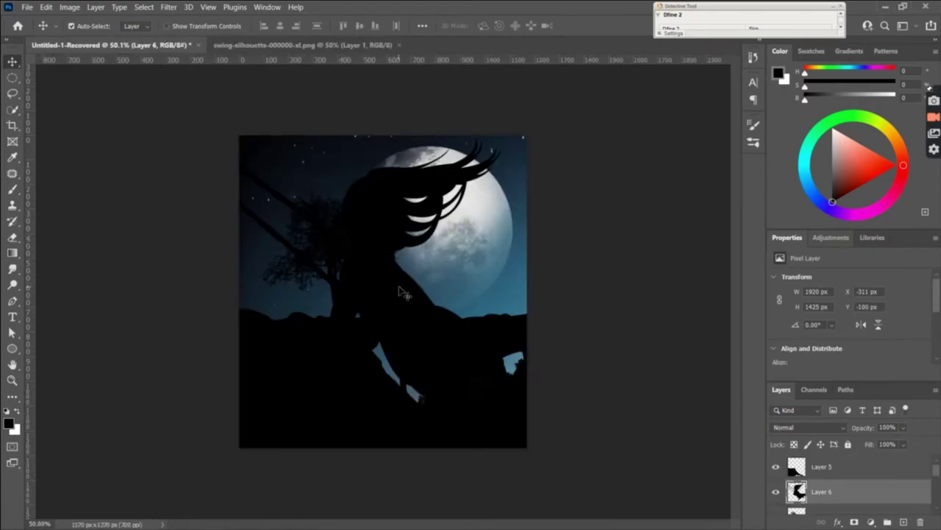
{"action": "key", "text": "ctrl+t"}
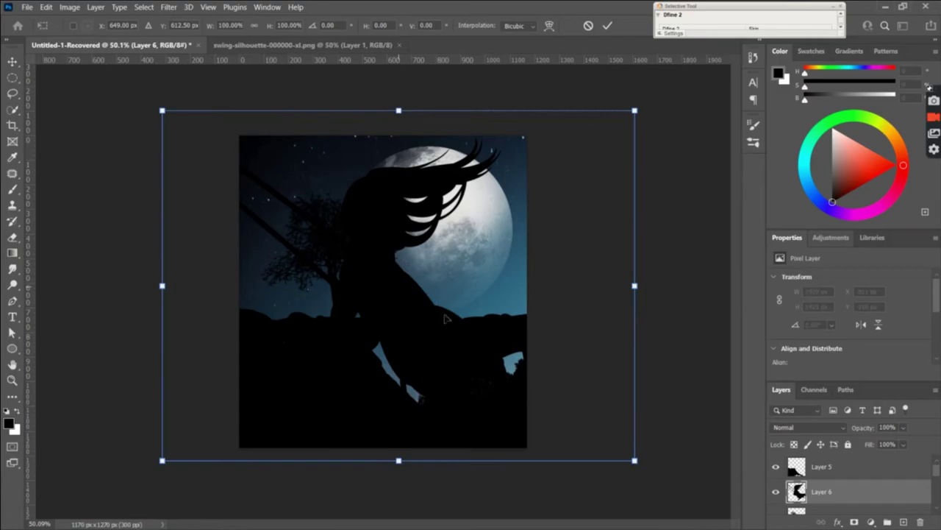
{"action": "left_click_drag", "start_coordinate": [633, 460], "coordinate": [259, 159]}
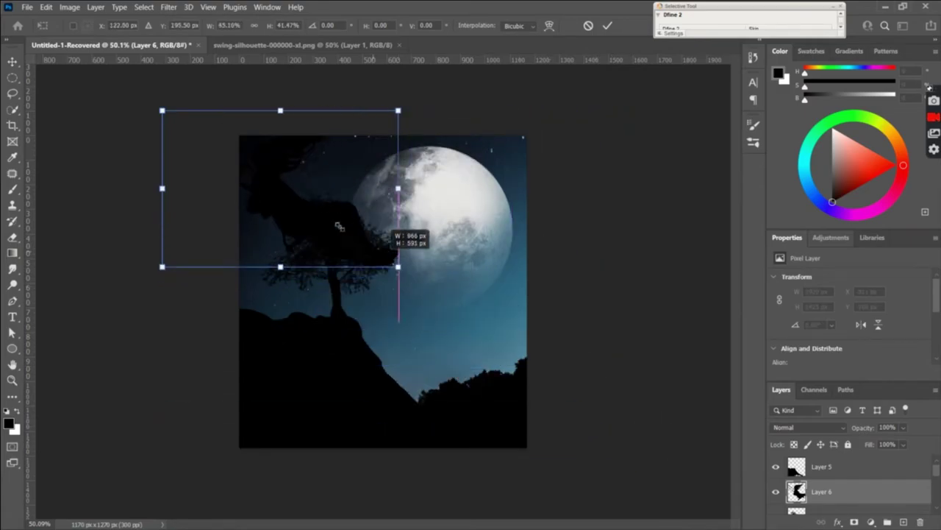
{"action": "left_click_drag", "start_coordinate": [191, 134], "coordinate": [359, 292]}
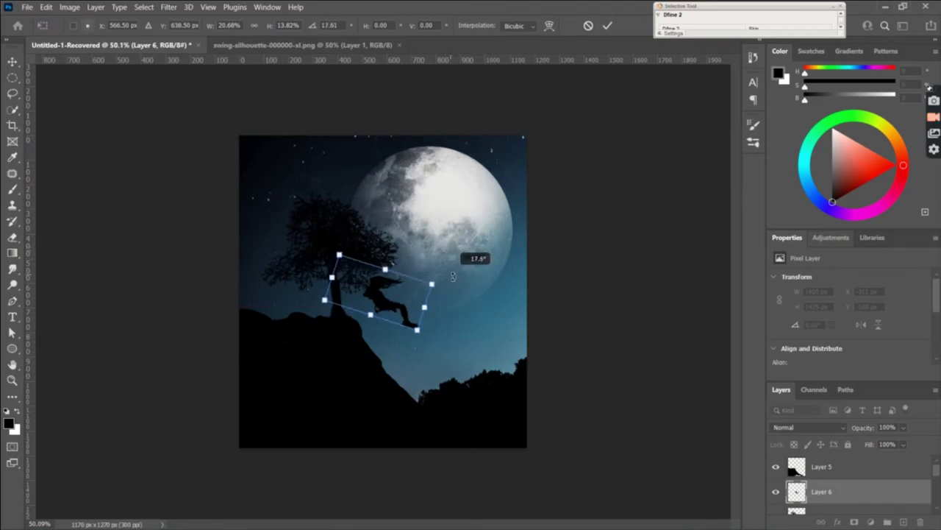
Rotate the swing girl about 21°, fit her under the branch at 167×237 px, and commit
{"action": "left_click_drag", "start_coordinate": [445, 250], "coordinate": [455, 278]}
{"action": "left_click_drag", "start_coordinate": [363, 297], "coordinate": [374, 316]}
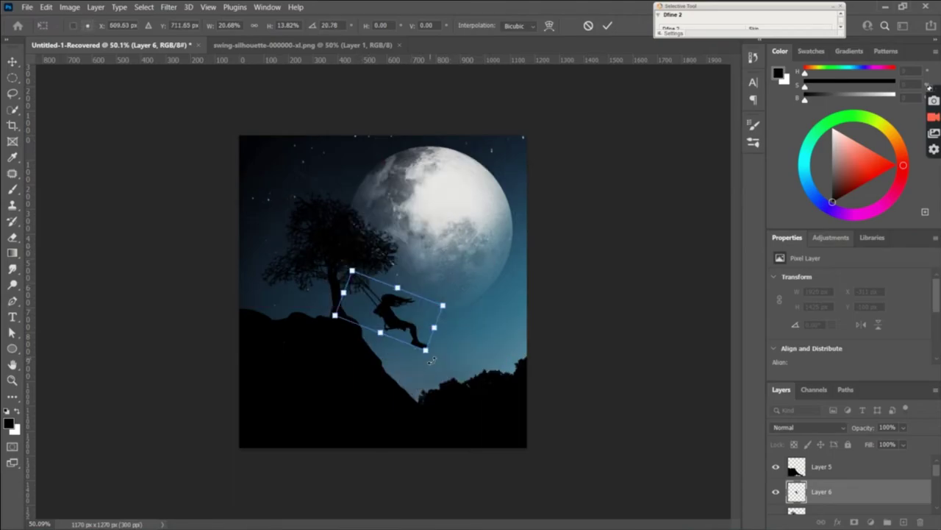
{"action": "left_click_drag", "start_coordinate": [427, 353], "coordinate": [389, 328]}
{"action": "left_click_drag", "start_coordinate": [378, 292], "coordinate": [392, 300]}
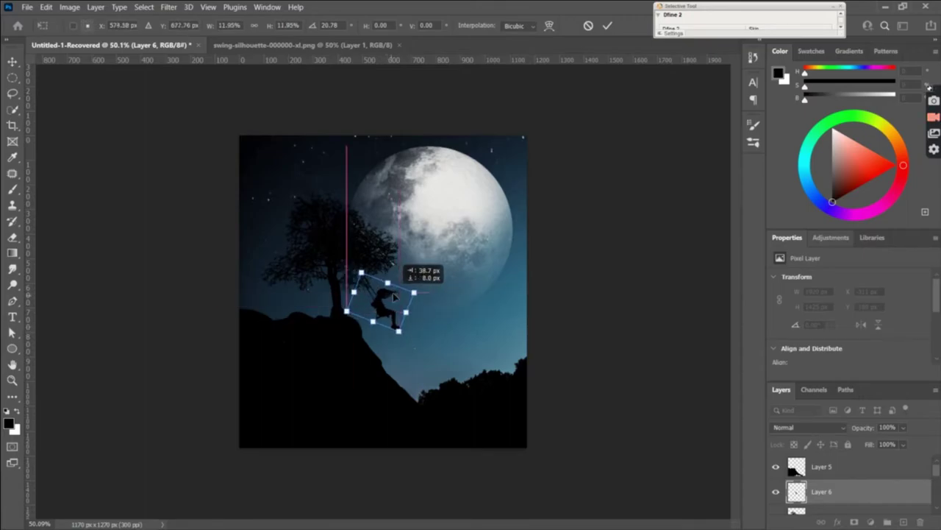
{"action": "left_click_drag", "start_coordinate": [392, 300], "coordinate": [394, 309]}
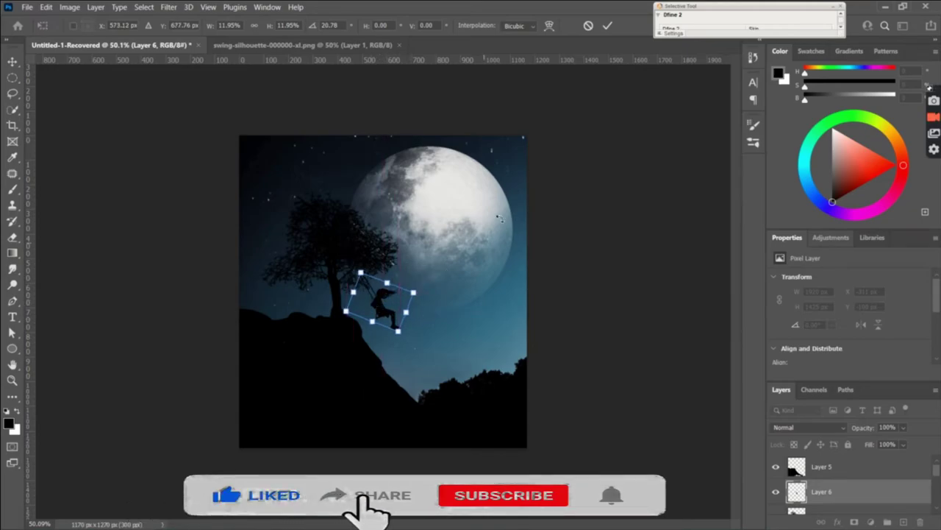
{"action": "key", "text": "Return"}
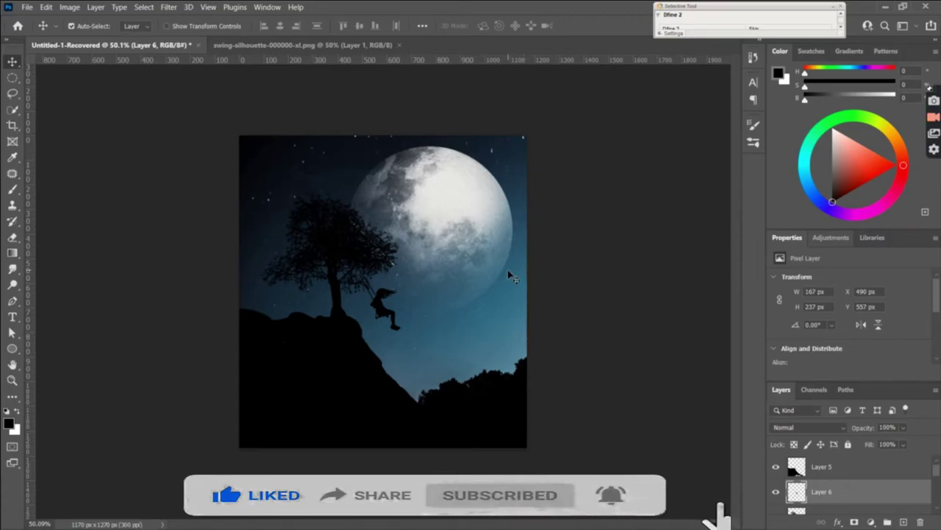
{"action": "key", "text": "ctrl+plus"}
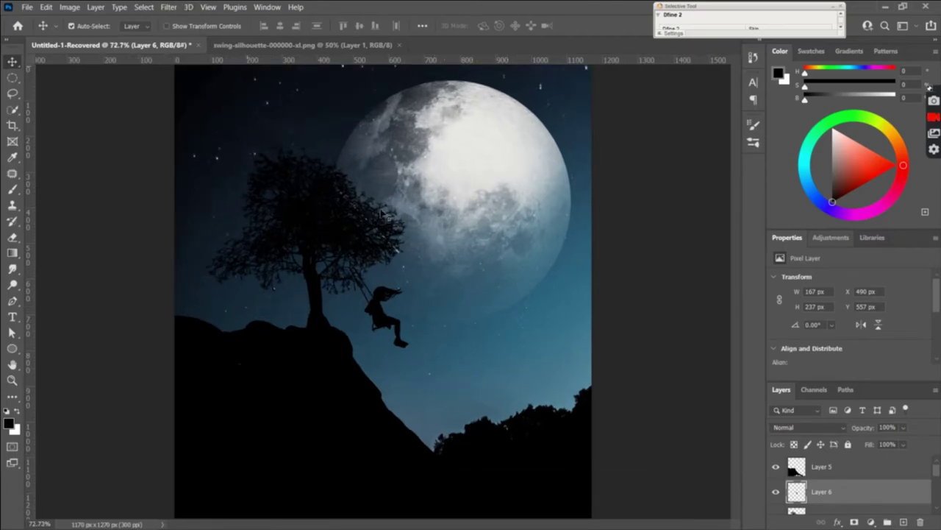
{"action": "scroll", "coordinate": [827, 496], "scroll_direction": "down", "scroll_amount": 1}
Stretch the Layer 4 tree taller and wider, shift it right, and commit at 582×664 px
{"action": "left_click", "coordinate": [827, 496]}
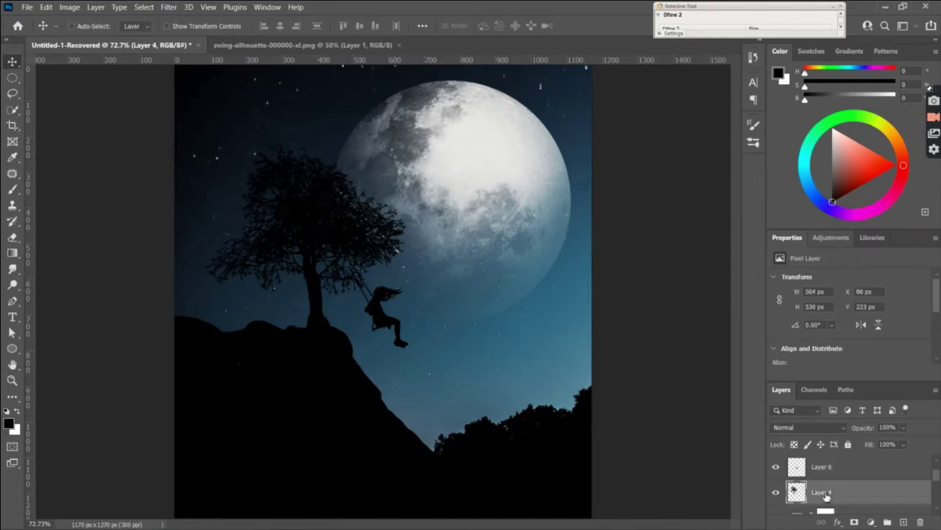
{"action": "key", "text": "ctrl+t"}
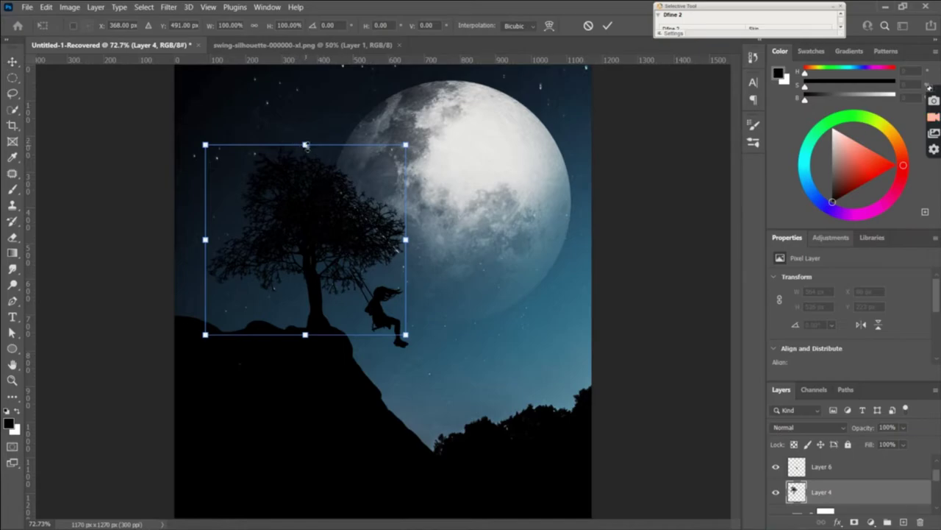
{"action": "left_click_drag", "start_coordinate": [305, 145], "coordinate": [305, 107]}
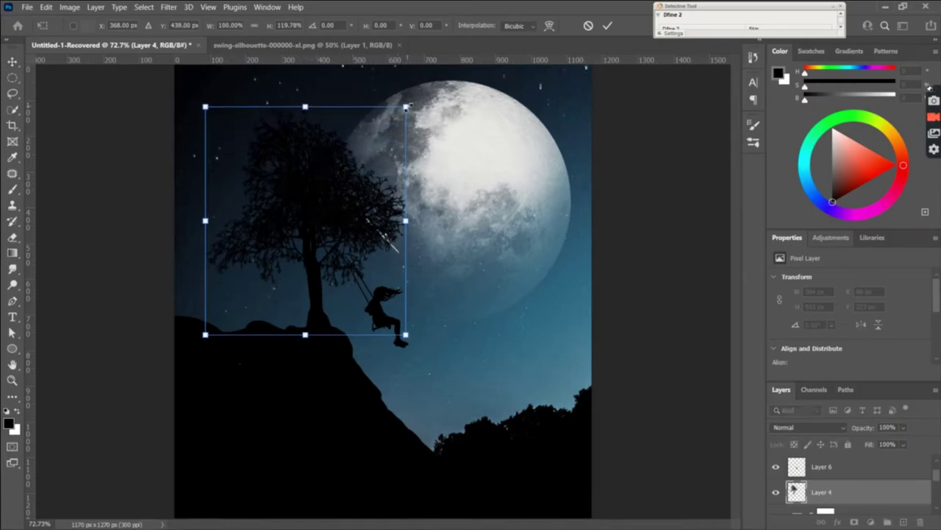
{"action": "left_click_drag", "start_coordinate": [409, 106], "coordinate": [439, 103]}
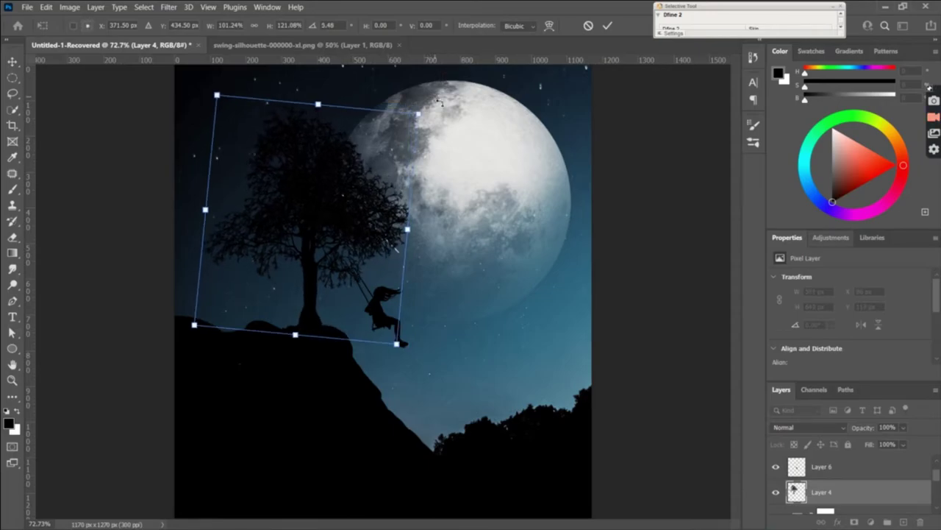
{"action": "left_click_drag", "start_coordinate": [356, 208], "coordinate": [368, 207]}
{"action": "left_click", "coordinate": [608, 27]}
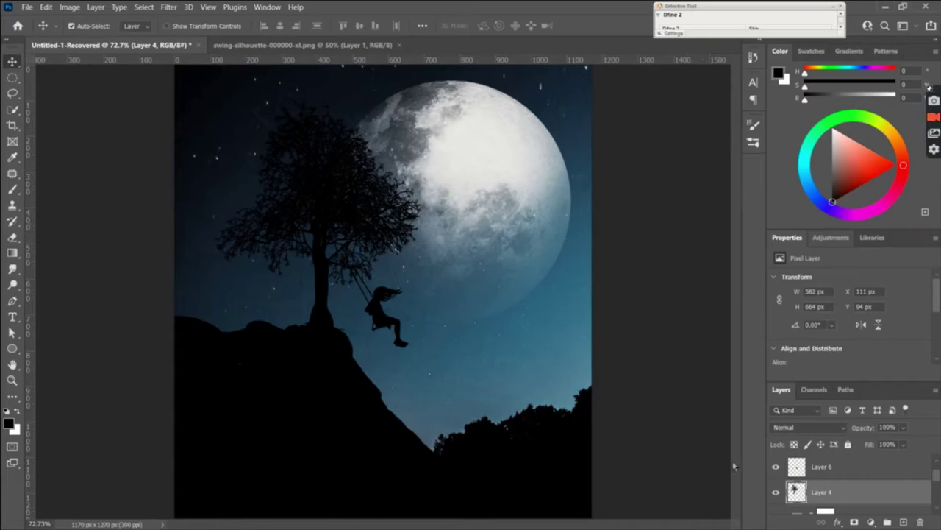
Unlock the girl-and-boy silhouette background and drag it into the composite as Layer 7
{"action": "key", "text": "ctrl+Tab"}
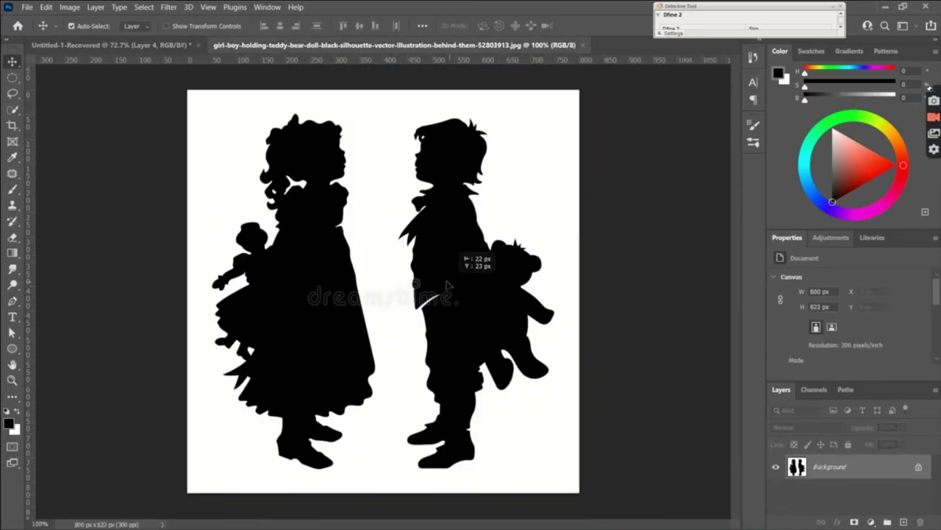
{"action": "left_click_drag", "start_coordinate": [432, 277], "coordinate": [434, 278]}
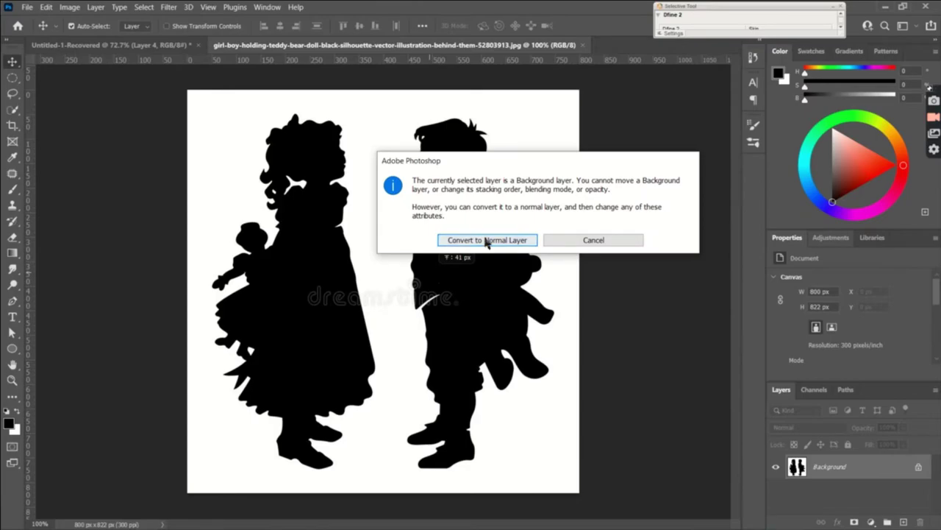
{"action": "left_click", "coordinate": [488, 241]}
{"action": "left_click_drag", "start_coordinate": [495, 261], "coordinate": [179, 48]}
{"action": "left_click_drag", "start_coordinate": [277, 278], "coordinate": [281, 283]}
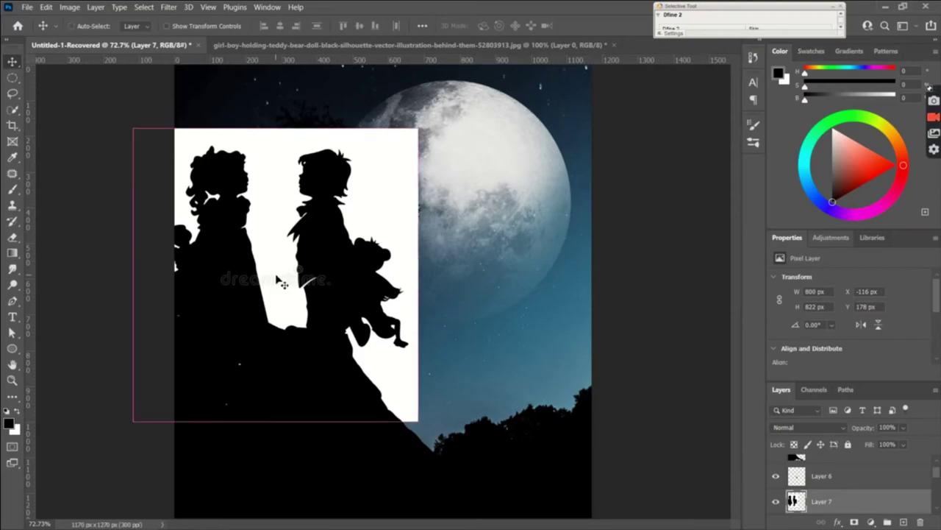
Shift the child silhouettes right and stack Layer 7 above the swing-girl Layer 6
{"action": "key", "text": "ctrl+t"}
{"action": "left_click_drag", "start_coordinate": [282, 283], "coordinate": [384, 283]}
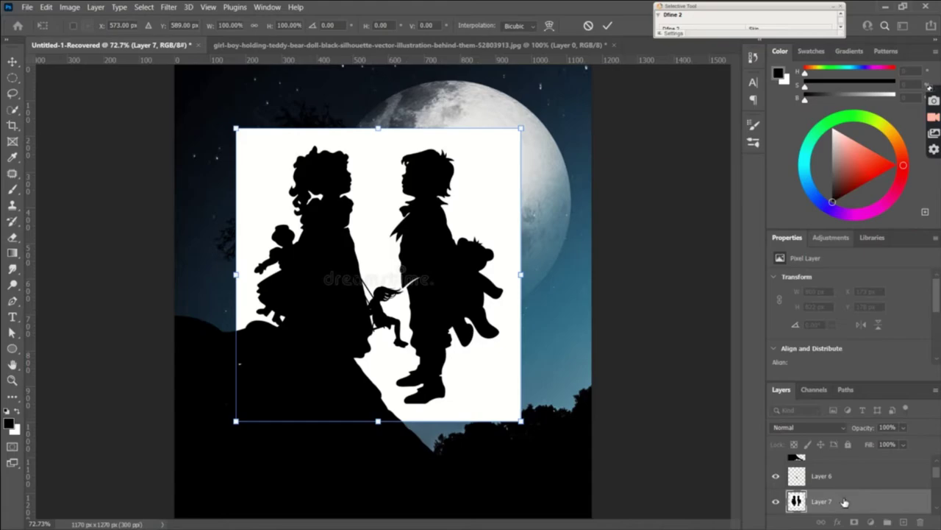
{"action": "key", "text": "Return"}
{"action": "scroll", "coordinate": [842, 478], "scroll_direction": "up", "scroll_amount": 1}
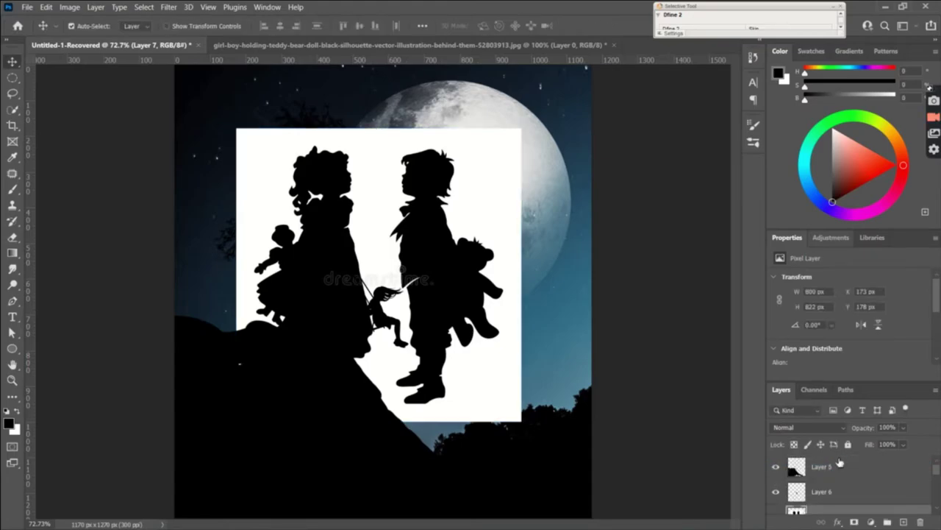
{"action": "left_click_drag", "start_coordinate": [827, 511], "coordinate": [824, 482]}
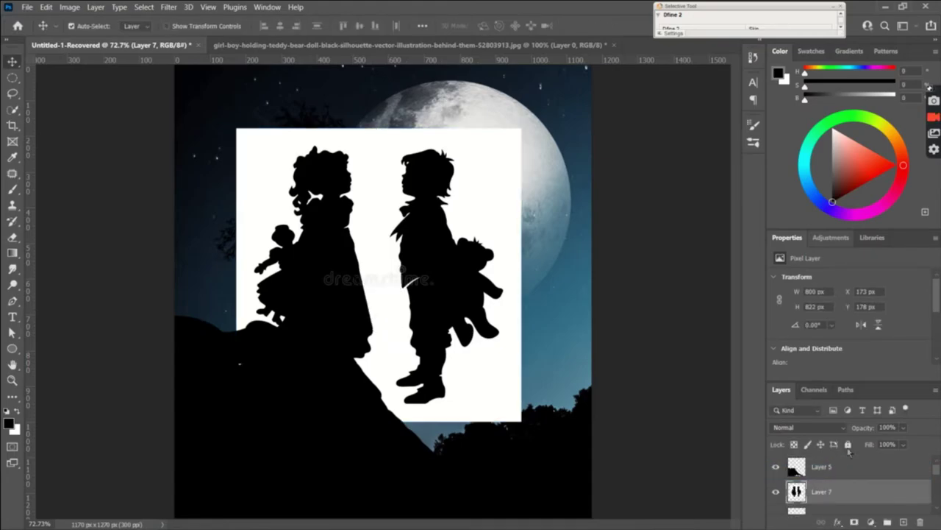
{"action": "left_click", "coordinate": [826, 430]}
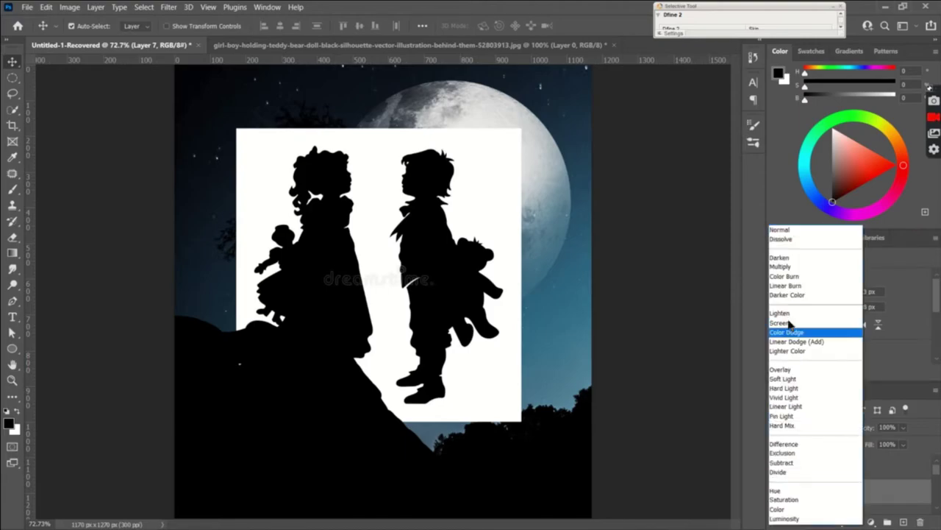
Set Layer 7 to Color Burn and flip the child silhouettes horizontally
{"action": "left_click", "coordinate": [785, 277]}
{"action": "key", "text": "ctrl+t"}
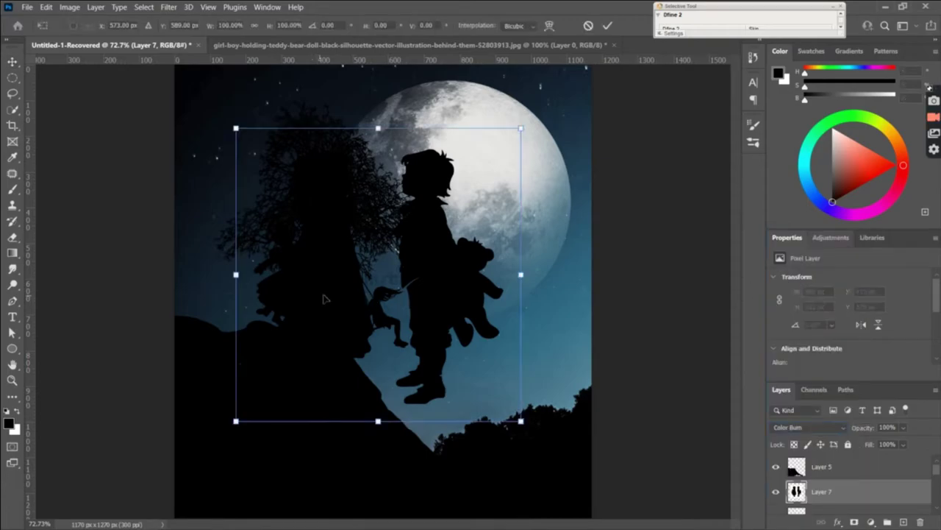
{"action": "left_click_drag", "start_coordinate": [297, 264], "coordinate": [200, 265]}
{"action": "right_click", "coordinate": [366, 307]}
{"action": "left_click", "coordinate": [375, 292]}
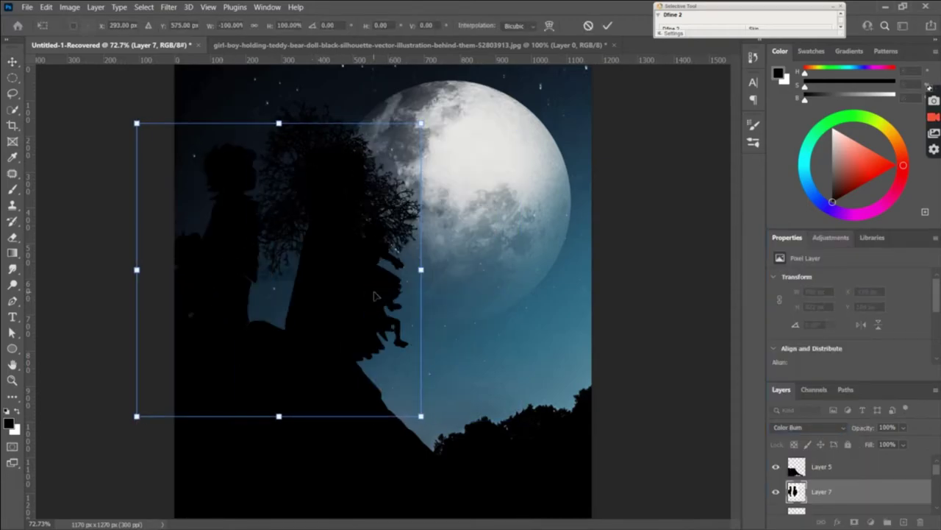
{"action": "left_click_drag", "start_coordinate": [368, 294], "coordinate": [381, 317]}
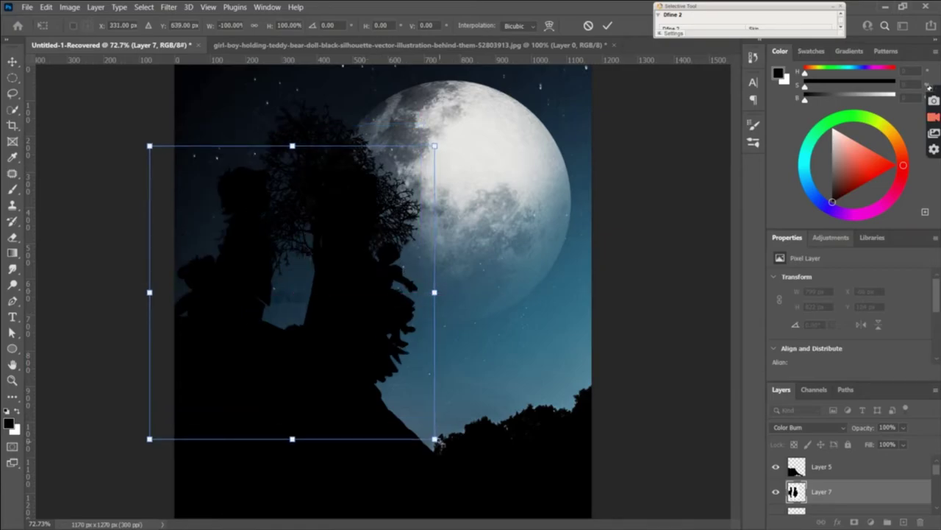
Scale the children to 216×201 px and set them on the hilltop left of the tree
{"action": "mouse_move", "coordinate": [423, 398]}
{"action": "left_mouse_down"}
{"action": "mouse_move", "coordinate": [242, 204]}
{"action": "mouse_move", "coordinate": [316, 320]}
{"action": "mouse_move", "coordinate": [288, 315]}
{"action": "left_mouse_up"}
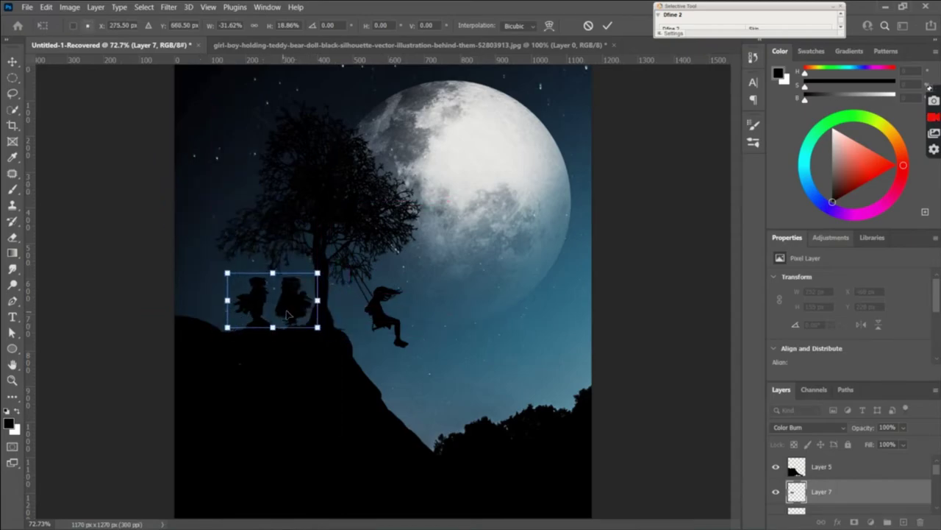
{"action": "mouse_move", "coordinate": [317, 272]}
{"action": "left_mouse_down"}
{"action": "mouse_move", "coordinate": [317, 262]}
{"action": "mouse_move", "coordinate": [267, 255]}
{"action": "left_mouse_up"}
{"action": "left_click_drag", "start_coordinate": [269, 295], "coordinate": [270, 303]}
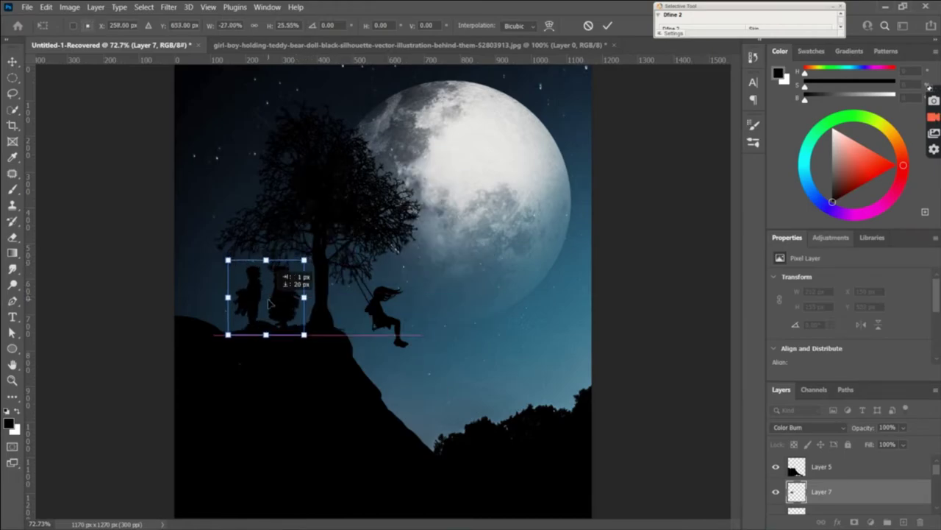
{"action": "left_click_drag", "start_coordinate": [268, 259], "coordinate": [268, 262]}
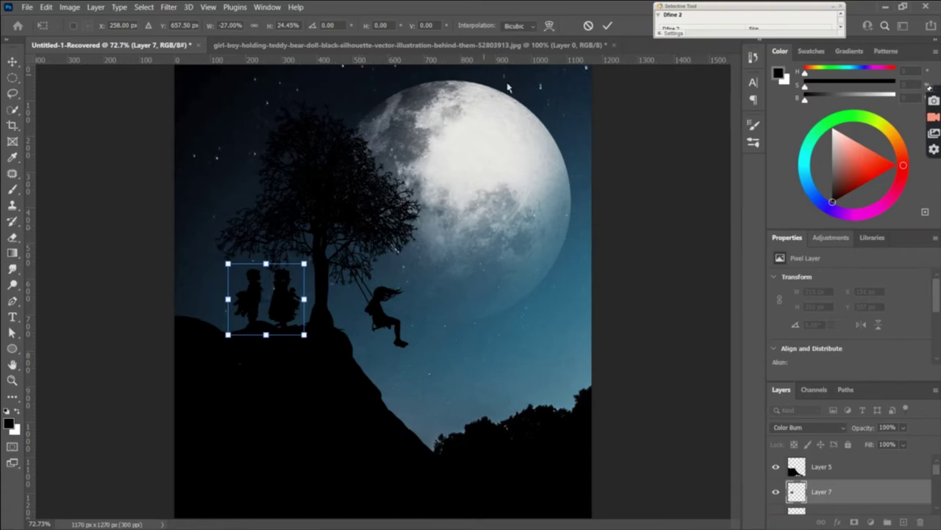
{"action": "left_click", "coordinate": [608, 26]}
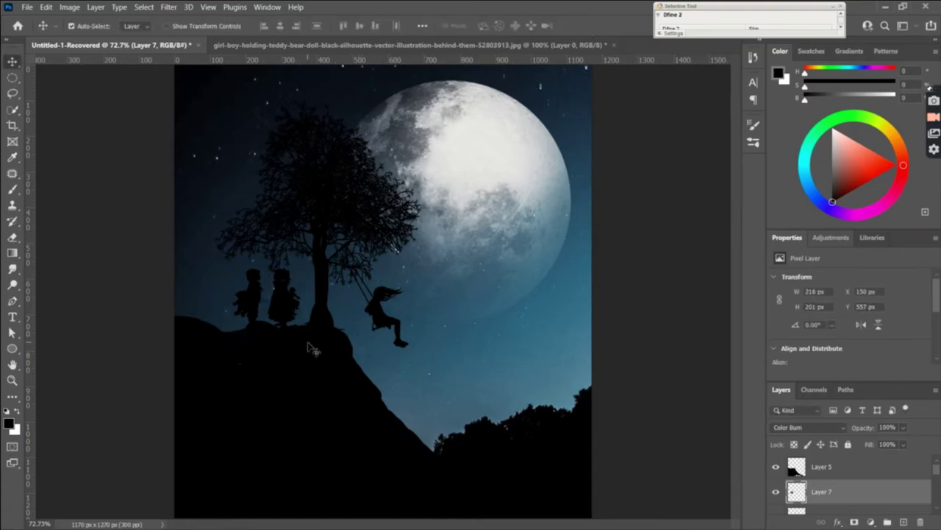
Erase the leftover Color Burn darkening around the girl silhouette's head, skirt and shoulder
{"action": "scroll", "coordinate": [307, 345], "scroll_direction": "up", "scroll_amount": 3}
{"action": "scroll", "coordinate": [308, 345], "scroll_direction": "up", "scroll_amount": 3}
{"action": "scroll", "coordinate": [307, 346], "scroll_direction": "up", "scroll_amount": 1}
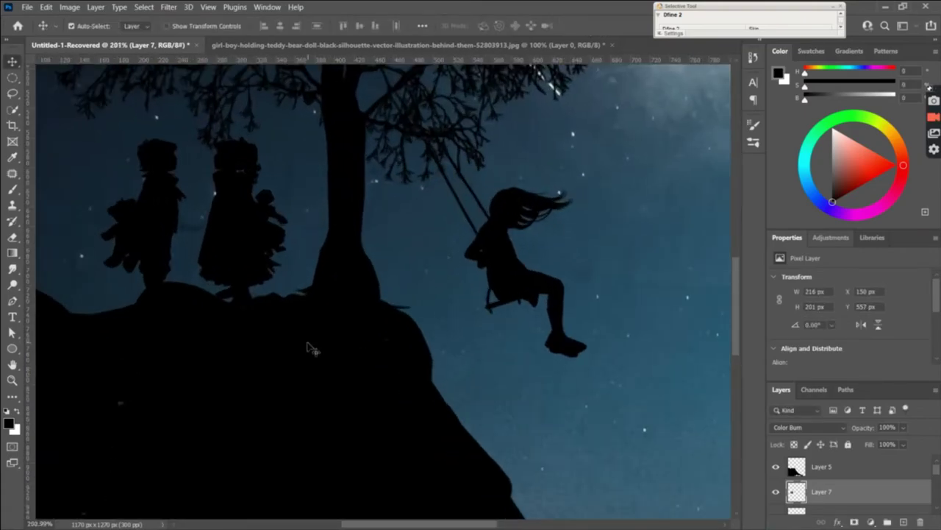
{"action": "scroll", "coordinate": [307, 346], "scroll_direction": "up", "scroll_amount": 1}
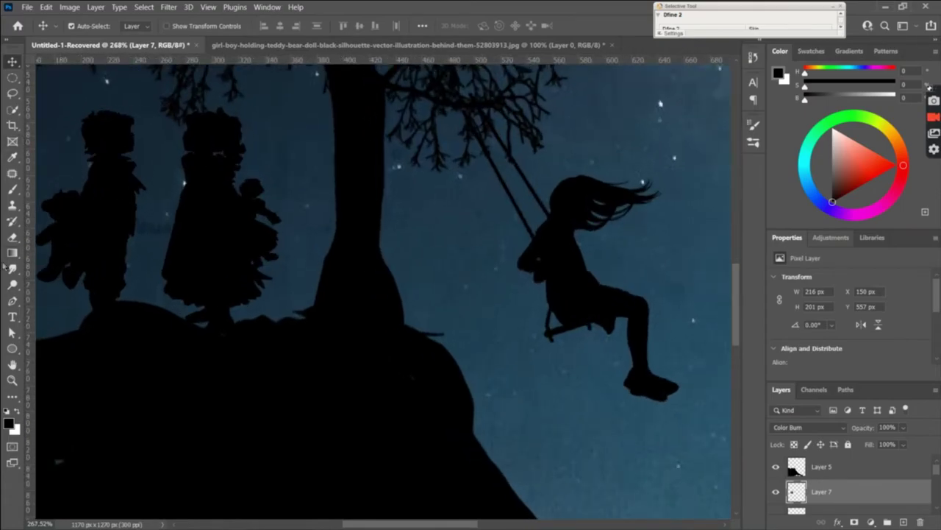
{"action": "left_click", "coordinate": [12, 237]}
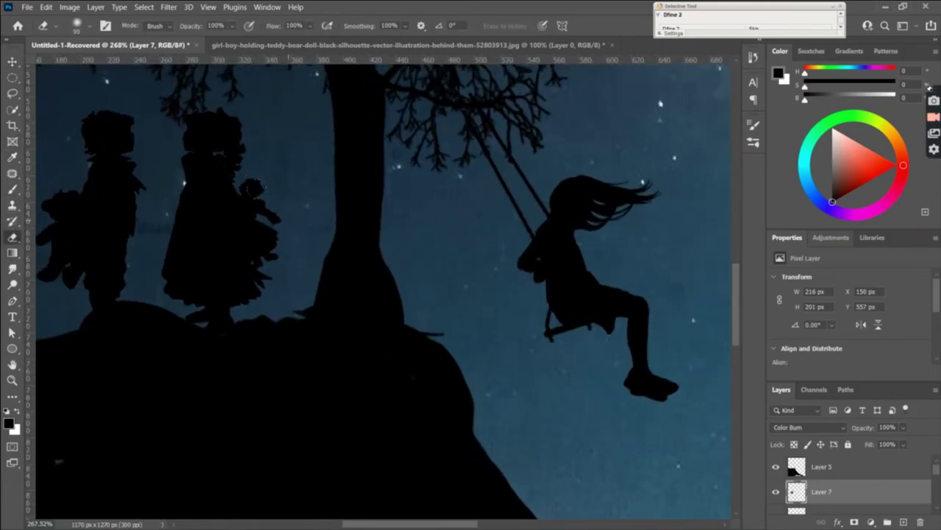
{"action": "mouse_move", "coordinate": [217, 137]}
{"action": "left_mouse_down"}
{"action": "mouse_move", "coordinate": [190, 111]}
{"action": "mouse_move", "coordinate": [183, 118]}
{"action": "mouse_move", "coordinate": [185, 238]}
{"action": "mouse_move", "coordinate": [177, 185]}
{"action": "left_mouse_up"}
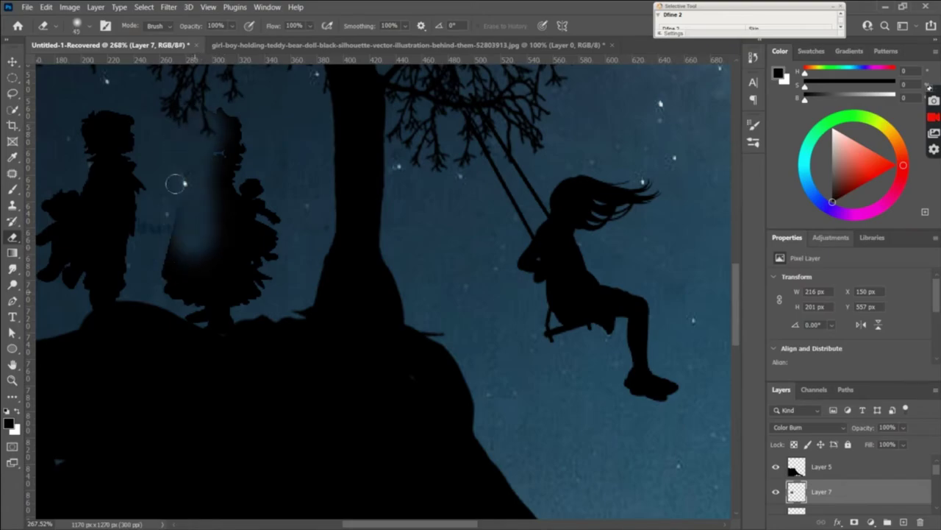
{"action": "mouse_move", "coordinate": [171, 249]}
{"action": "left_mouse_down"}
{"action": "mouse_move", "coordinate": [164, 260]}
{"action": "mouse_move", "coordinate": [157, 253]}
{"action": "mouse_move", "coordinate": [171, 197]}
{"action": "mouse_move", "coordinate": [178, 298]}
{"action": "mouse_move", "coordinate": [208, 324]}
{"action": "mouse_move", "coordinate": [223, 308]}
{"action": "mouse_move", "coordinate": [237, 184]}
{"action": "mouse_move", "coordinate": [269, 217]}
{"action": "mouse_move", "coordinate": [207, 97]}
{"action": "mouse_move", "coordinate": [258, 295]}
{"action": "mouse_move", "coordinate": [244, 289]}
{"action": "mouse_move", "coordinate": [200, 361]}
{"action": "mouse_move", "coordinate": [221, 320]}
{"action": "left_mouse_up"}
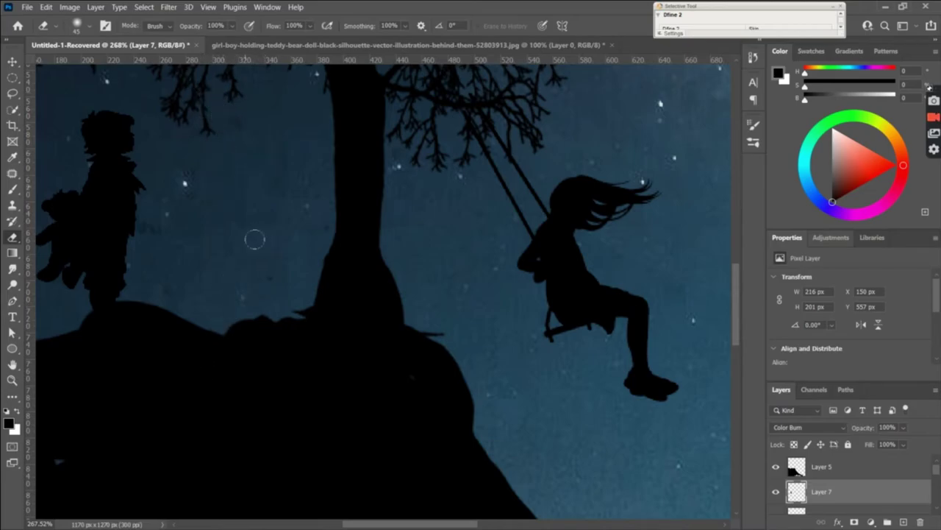
Zoom in and out to review the whole composite
{"action": "scroll", "coordinate": [263, 255], "scroll_direction": "up", "scroll_amount": 2}
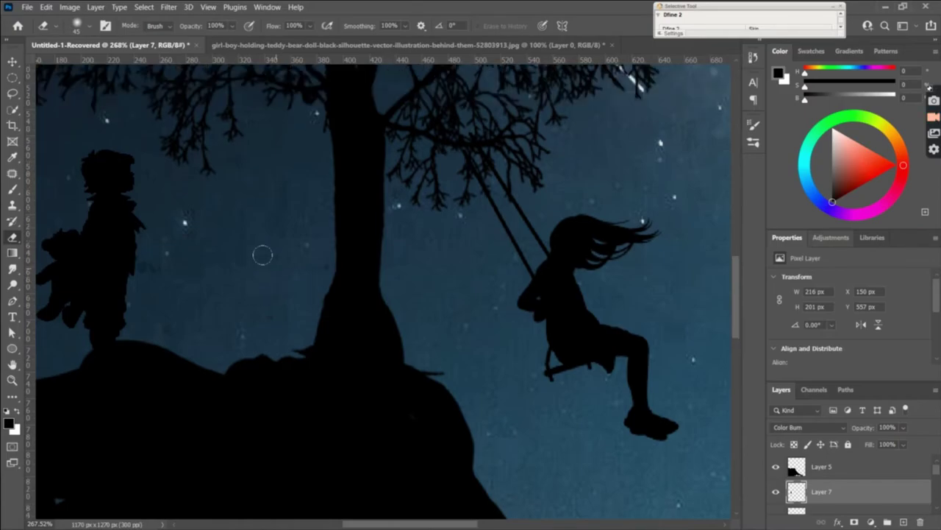
{"action": "scroll", "coordinate": [253, 253], "scroll_direction": "down", "scroll_amount": 1}
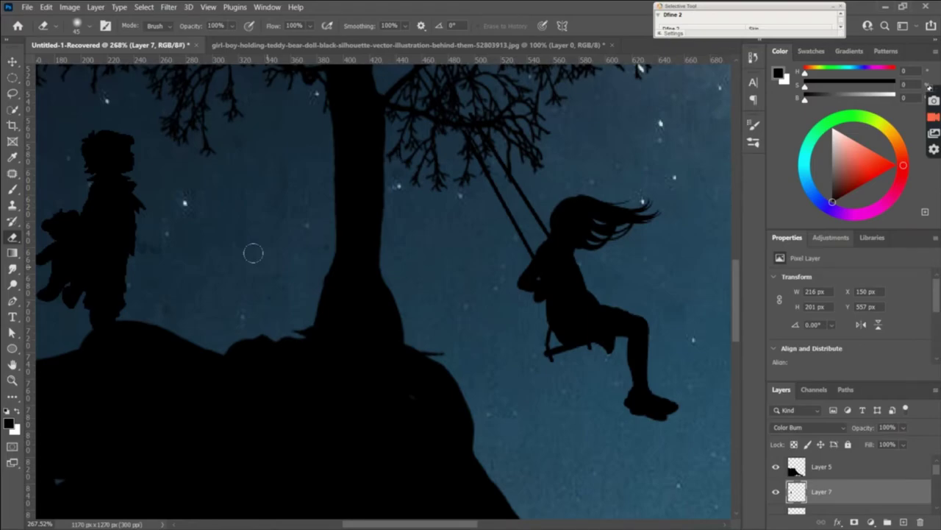
{"action": "scroll", "coordinate": [253, 253], "scroll_direction": "down", "scroll_amount": 3}
{"action": "scroll", "coordinate": [265, 261], "scroll_direction": "down", "scroll_amount": 2}
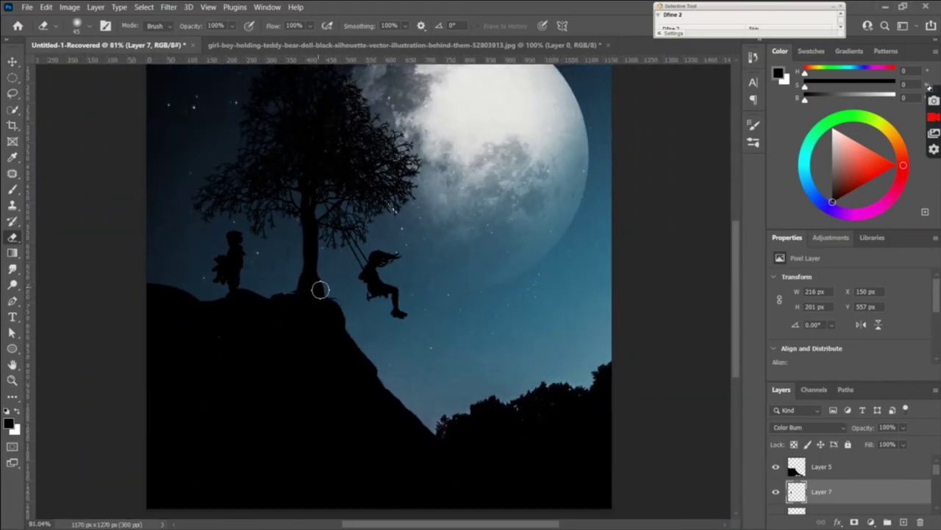
{"action": "scroll", "coordinate": [393, 321], "scroll_direction": "up", "scroll_amount": 1}
{"action": "scroll", "coordinate": [390, 318], "scroll_direction": "up", "scroll_amount": 2}
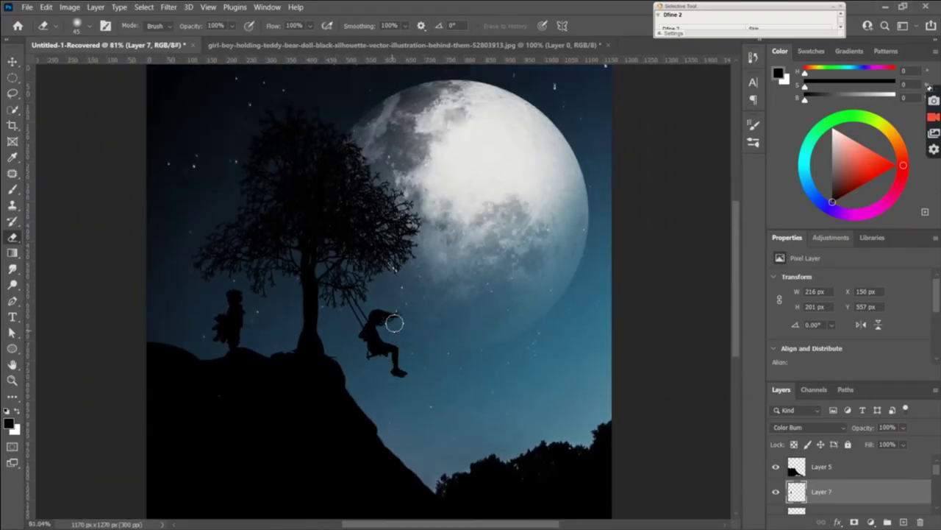
{"action": "scroll", "coordinate": [394, 322], "scroll_direction": "up", "scroll_amount": 1}
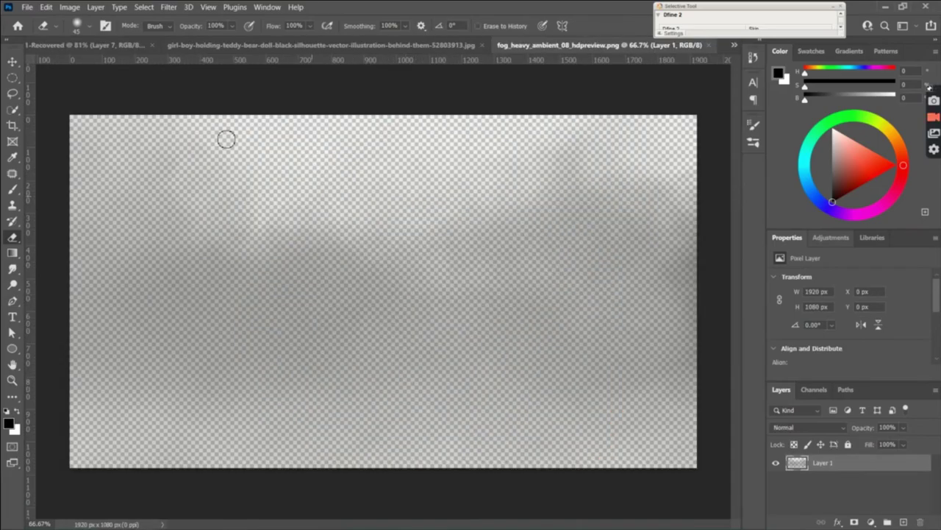
Add the heavy fog image as Layer 8 above Hue/Saturation 1, opacity lowered to about 98%
{"action": "left_click", "coordinate": [14, 63]}
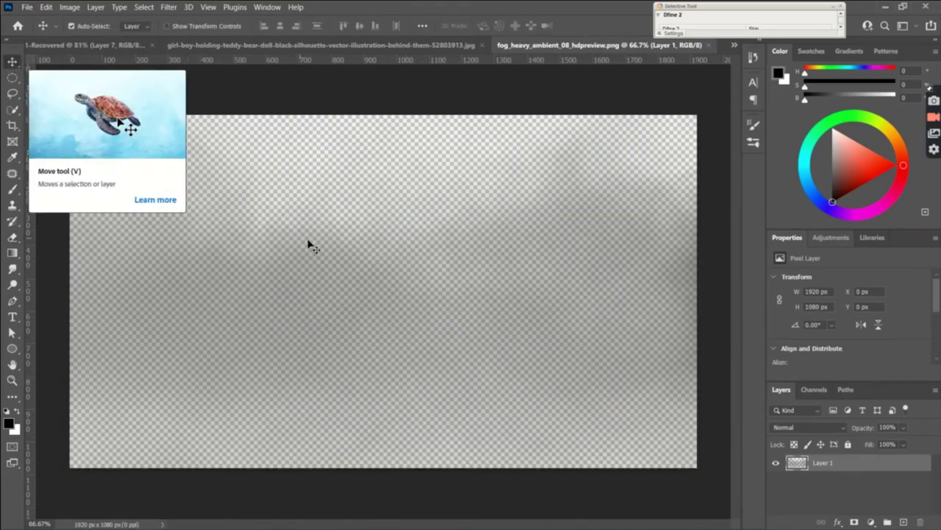
{"action": "mouse_move", "coordinate": [309, 245]}
{"action": "left_mouse_down"}
{"action": "mouse_move", "coordinate": [130, 57]}
{"action": "mouse_move", "coordinate": [387, 361]}
{"action": "left_mouse_up"}
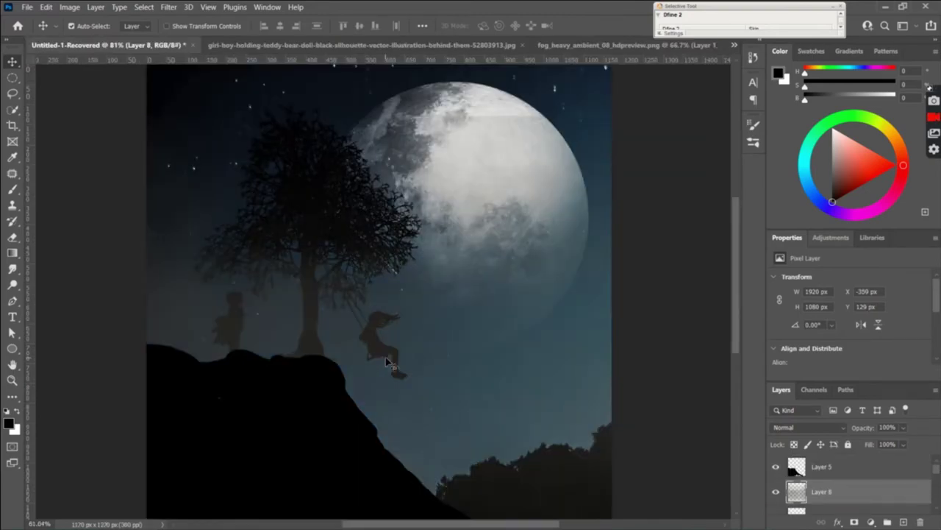
{"action": "left_click_drag", "start_coordinate": [902, 522], "coordinate": [850, 517]}
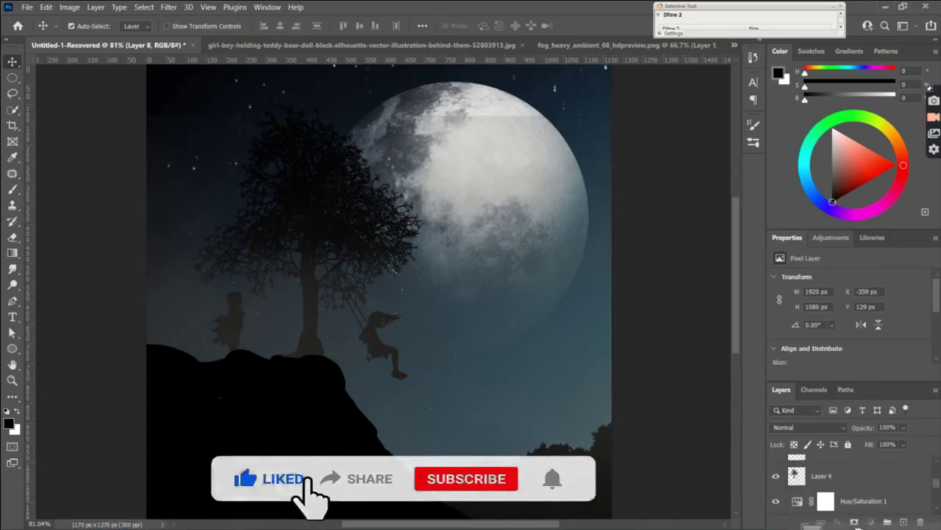
{"action": "left_click_drag", "start_coordinate": [850, 517], "coordinate": [853, 464]}
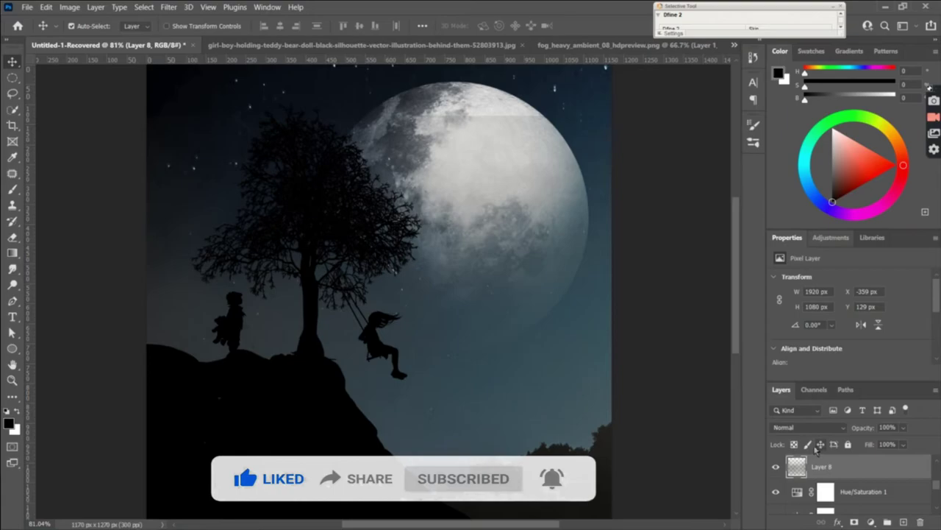
{"action": "scroll", "coordinate": [816, 463], "scroll_direction": "down", "scroll_amount": 1}
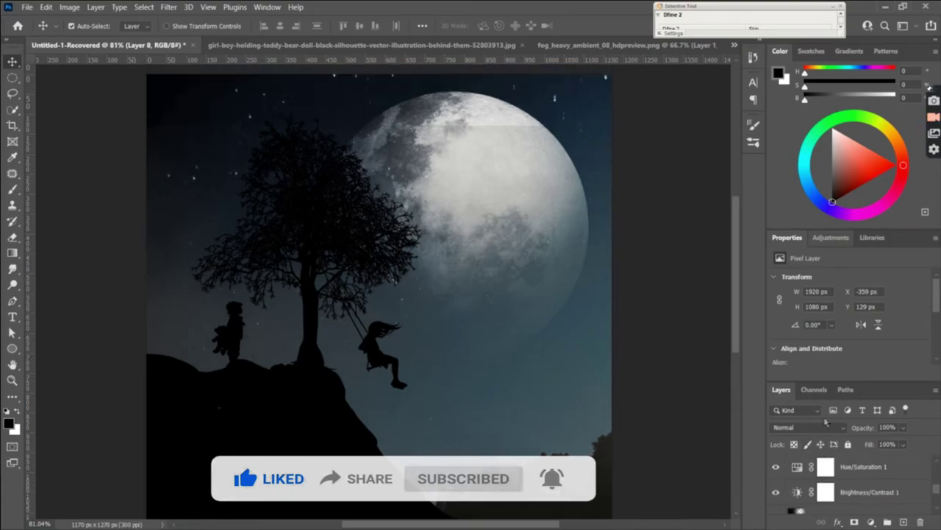
{"action": "scroll", "coordinate": [850, 473], "scroll_direction": "up", "scroll_amount": 2}
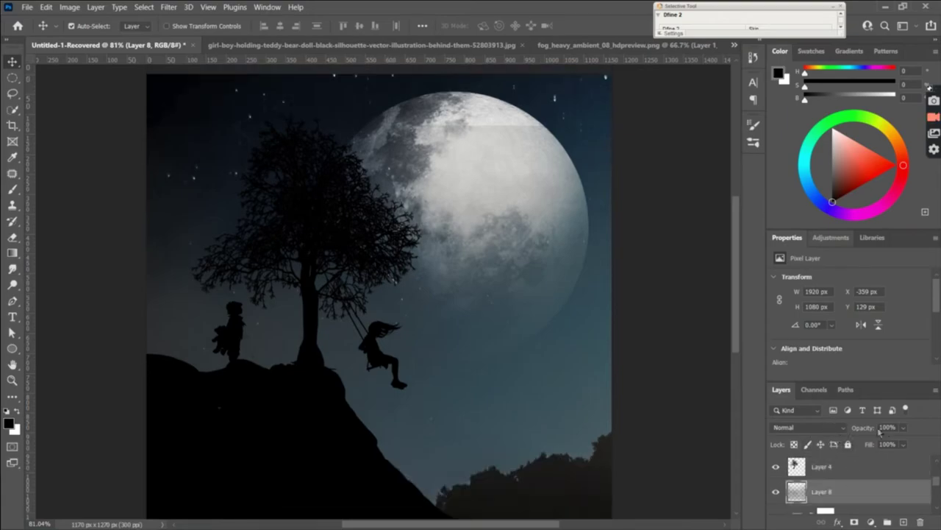
{"action": "left_click_drag", "start_coordinate": [880, 432], "coordinate": [874, 432]}
{"action": "scroll", "coordinate": [843, 476], "scroll_direction": "up", "scroll_amount": 2}
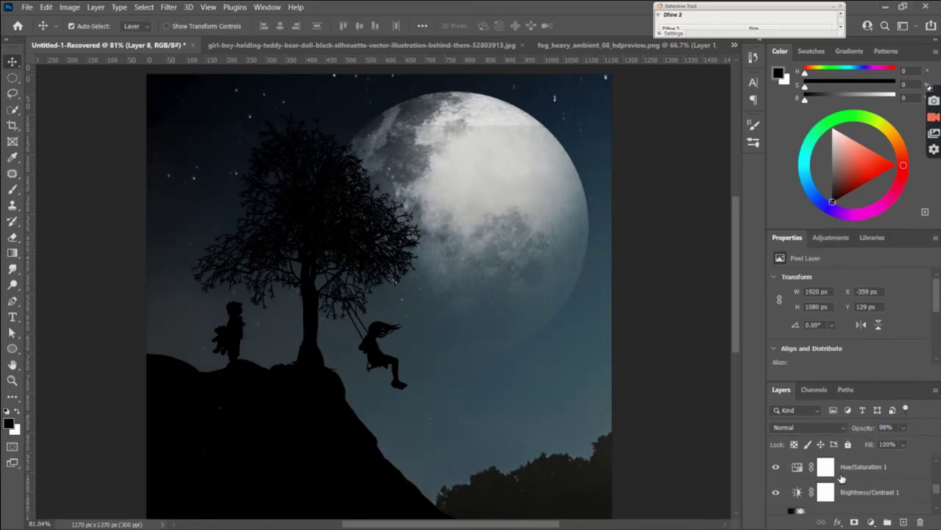
Change Hue/Saturation 1 to Hue +12 and Saturation +18 for a violet-blue scene
{"action": "scroll", "coordinate": [829, 492], "scroll_direction": "up", "scroll_amount": 1}
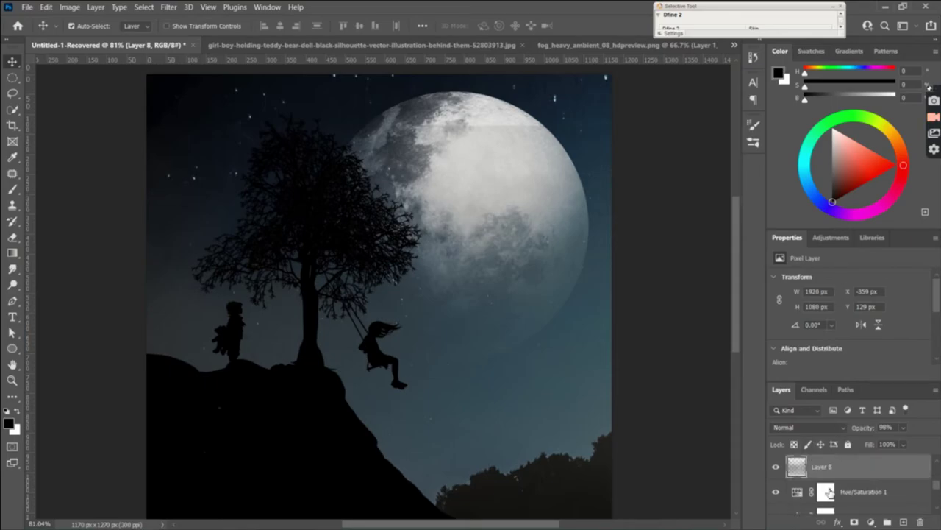
{"action": "left_click", "coordinate": [827, 491]}
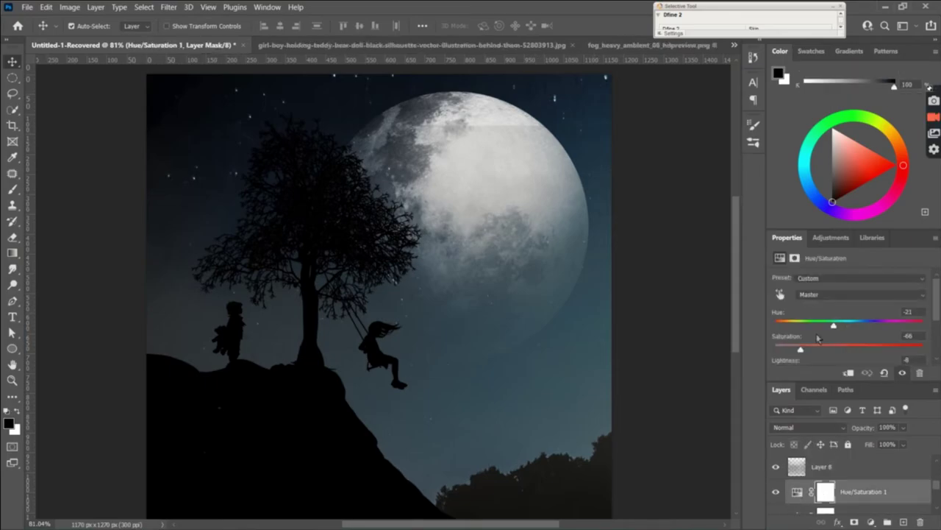
{"action": "mouse_move", "coordinate": [840, 327]}
{"action": "left_mouse_down"}
{"action": "mouse_move", "coordinate": [860, 326]}
{"action": "mouse_move", "coordinate": [780, 338]}
{"action": "left_mouse_up"}
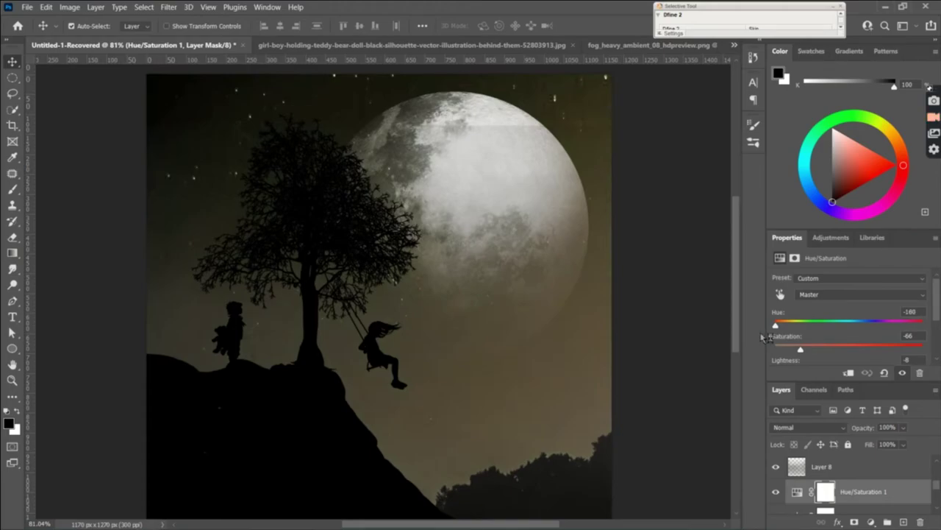
{"action": "left_click_drag", "start_coordinate": [765, 337], "coordinate": [789, 336]}
{"action": "left_click_drag", "start_coordinate": [789, 325], "coordinate": [889, 326]}
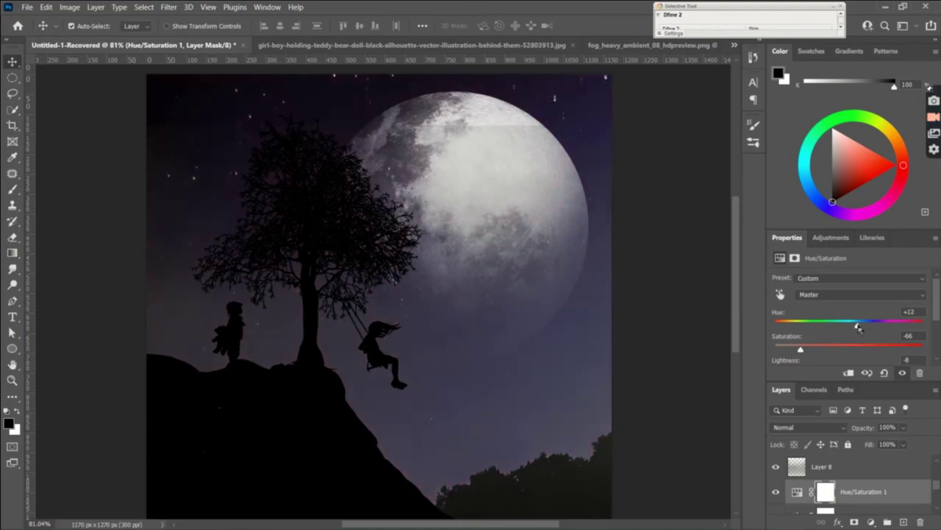
{"action": "mouse_move", "coordinate": [809, 351]}
{"action": "left_mouse_down"}
{"action": "mouse_move", "coordinate": [883, 346]}
{"action": "mouse_move", "coordinate": [863, 345]}
{"action": "left_mouse_up"}
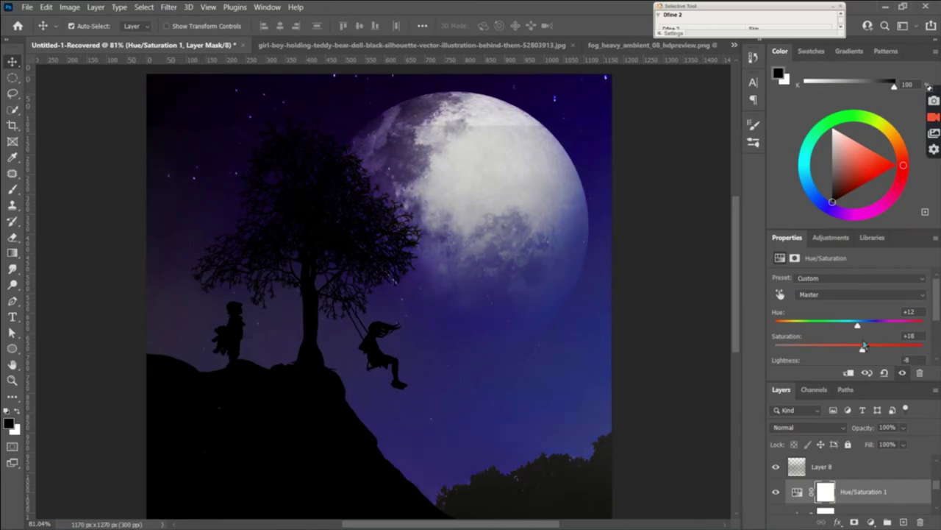
{"action": "left_click", "coordinate": [706, 401]}
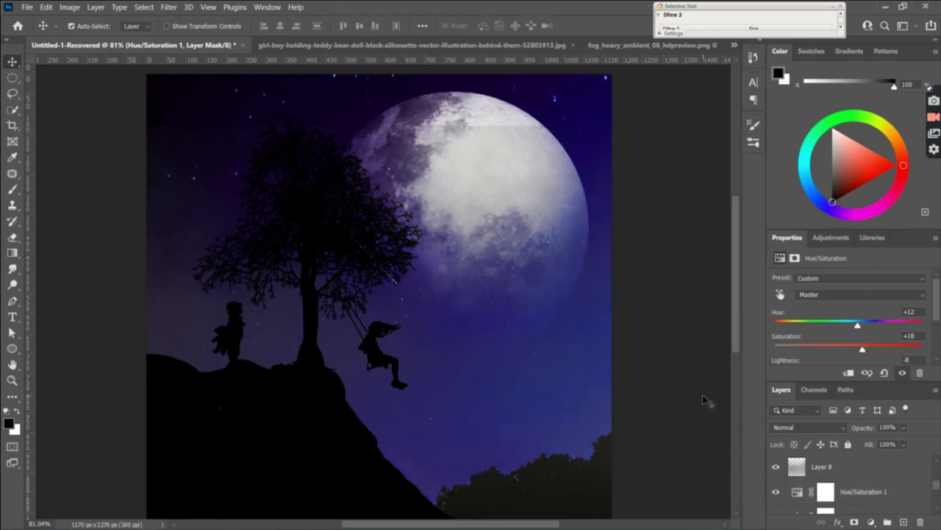
{"action": "scroll", "coordinate": [737, 363], "scroll_direction": "down", "scroll_amount": 2}
{"action": "scroll", "coordinate": [737, 363], "scroll_direction": "down", "scroll_amount": 1}
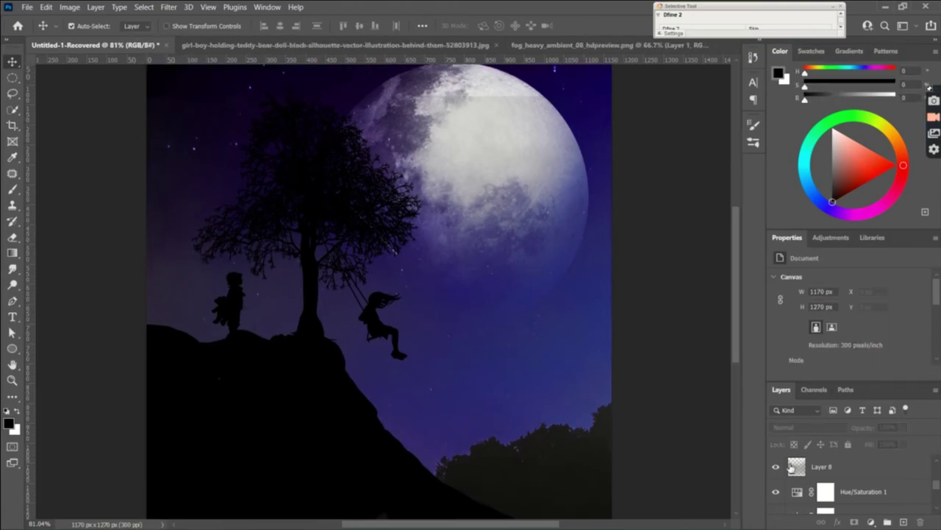
Hide and reshow fog Layer 8 to compare the scene with and without it
{"action": "scroll", "coordinate": [802, 464], "scroll_direction": "down", "scroll_amount": 3}
{"action": "scroll", "coordinate": [863, 476], "scroll_direction": "up", "scroll_amount": 3}
{"action": "left_click", "coordinate": [782, 469]}
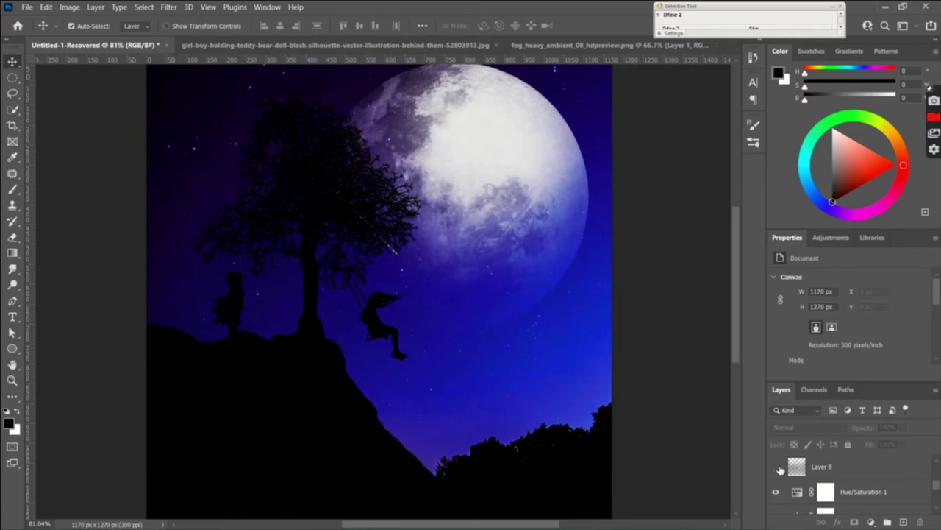
{"action": "left_click", "coordinate": [780, 469]}
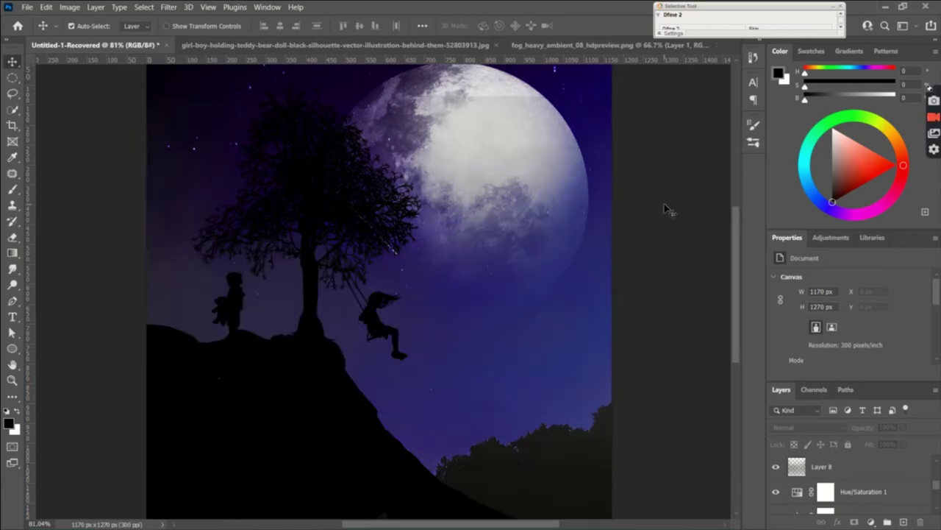
Transform Layer 8 to 115.28% height (1920×1245 px) and commit it
{"action": "left_click", "coordinate": [835, 473]}
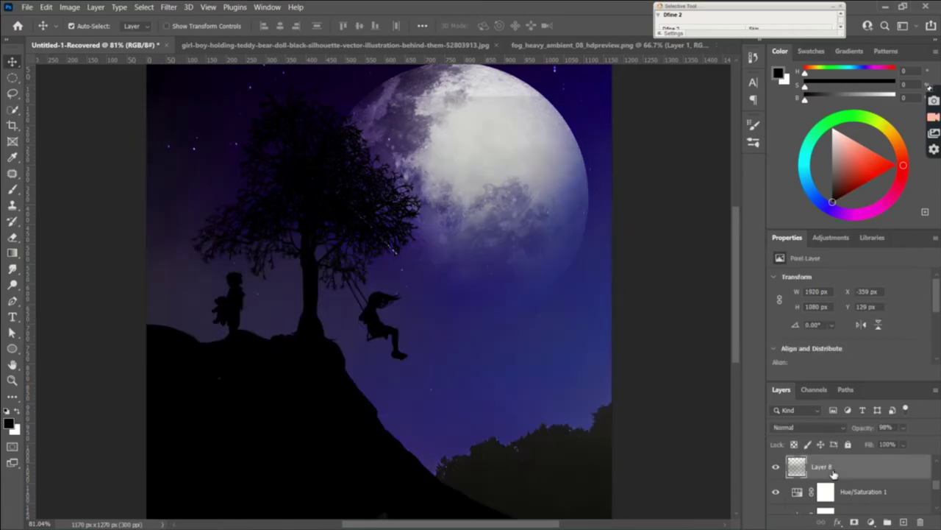
{"action": "key", "text": "ctrl+t"}
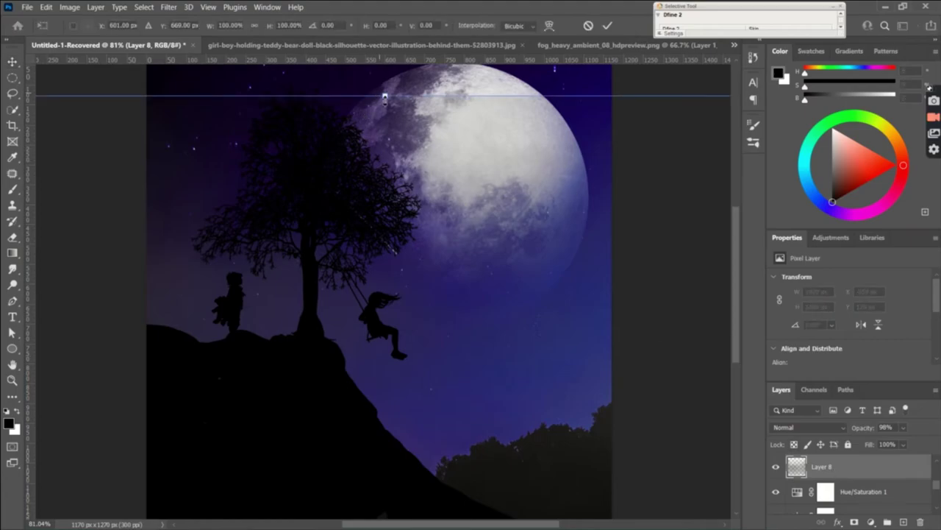
{"action": "left_click_drag", "start_coordinate": [385, 94], "coordinate": [403, 67]}
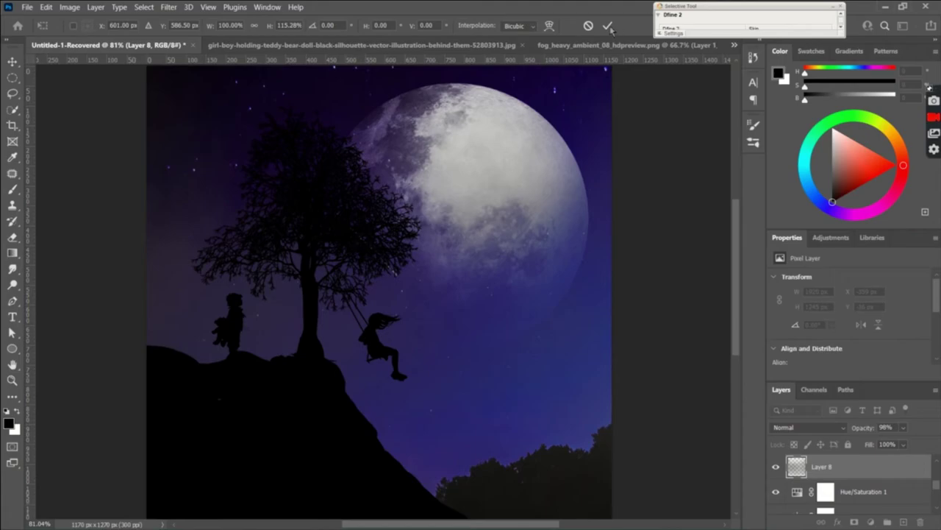
{"action": "key", "text": "Return"}
{"action": "scroll", "coordinate": [639, 220], "scroll_direction": "down", "scroll_amount": 1}
{"action": "scroll", "coordinate": [639, 225], "scroll_direction": "down", "scroll_amount": 1}
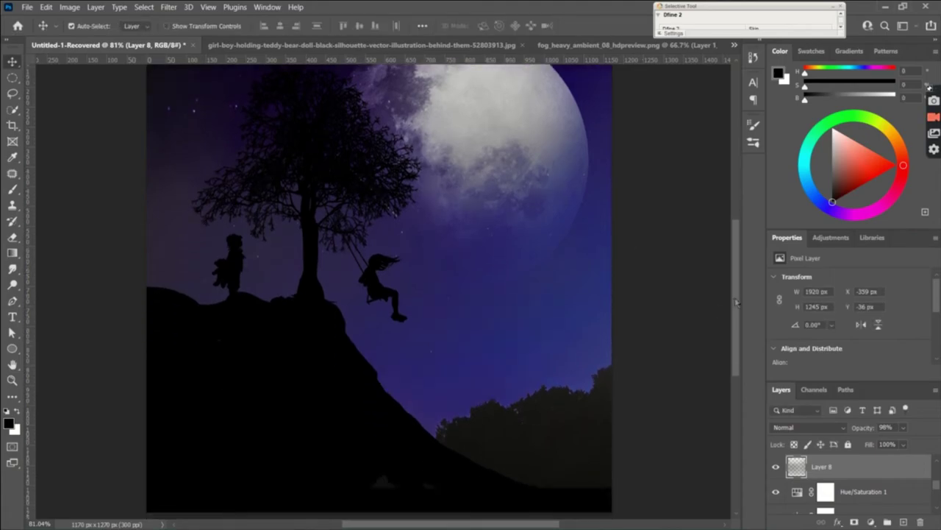
{"action": "scroll", "coordinate": [738, 308], "scroll_direction": "down", "scroll_amount": 1}
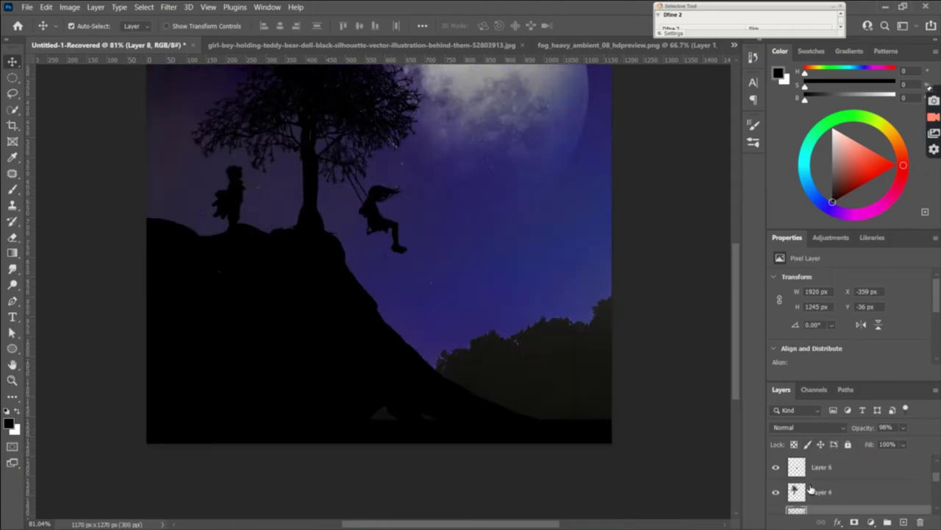
{"action": "scroll", "coordinate": [811, 490], "scroll_direction": "up", "scroll_amount": 2}
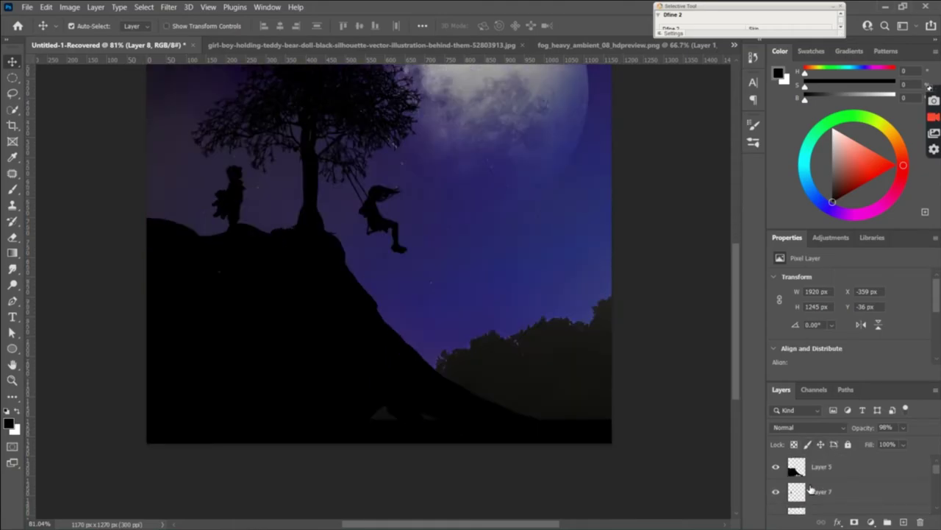
Brush black along the hill's bottom-right edge on Layer 5 to fill the corner
{"action": "left_click", "coordinate": [799, 473]}
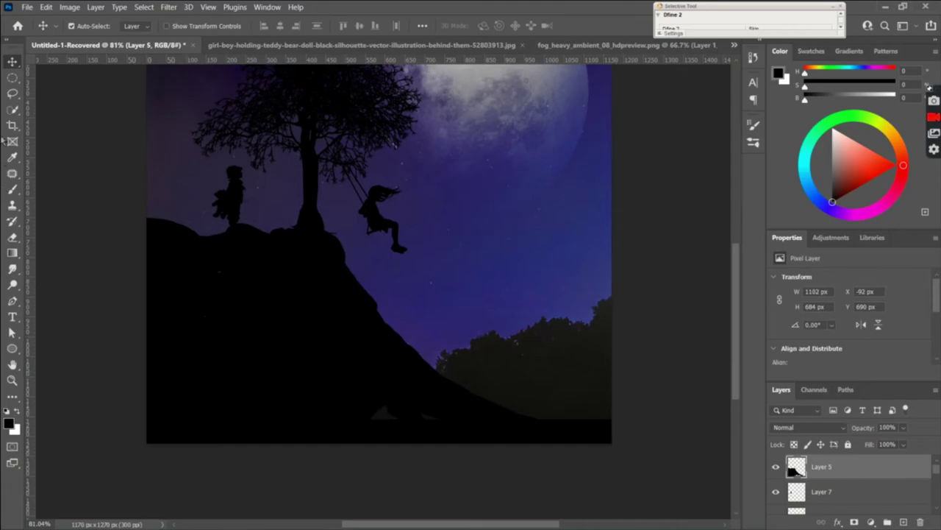
{"action": "left_click", "coordinate": [13, 191]}
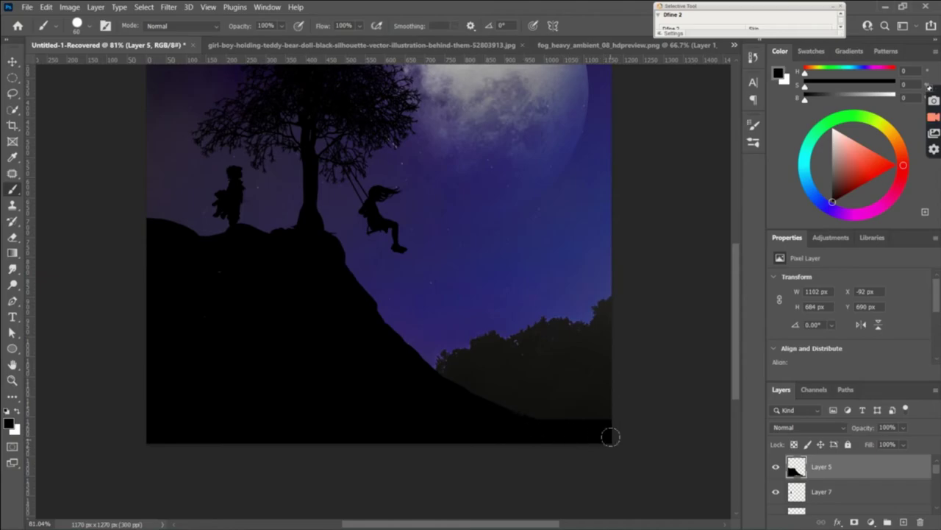
{"action": "left_click_drag", "start_coordinate": [610, 436], "coordinate": [473, 397]}
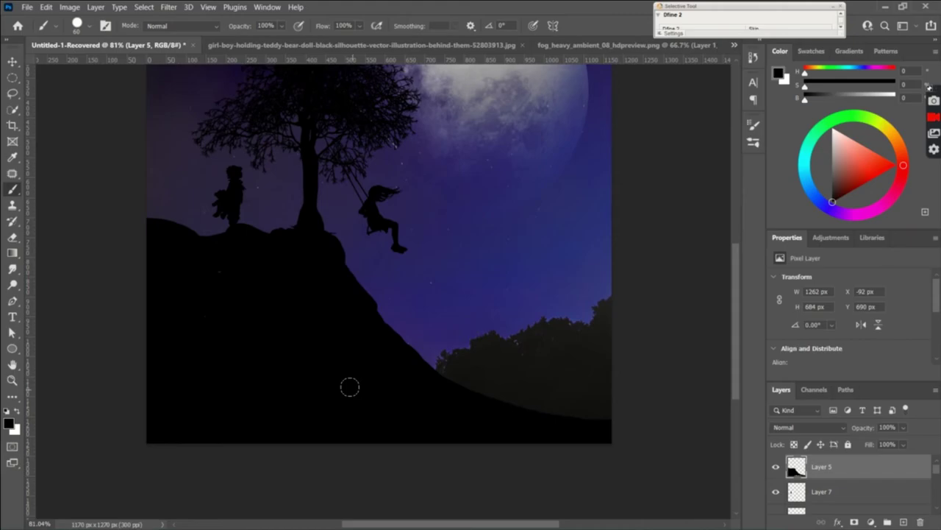
{"action": "scroll", "coordinate": [378, 405], "scroll_direction": "up", "scroll_amount": 3}
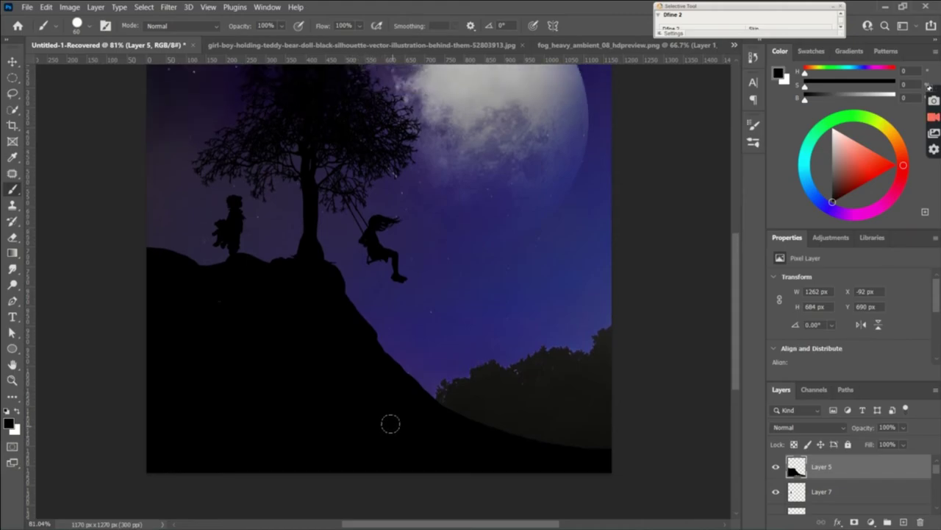
{"action": "scroll", "coordinate": [388, 424], "scroll_direction": "up", "scroll_amount": 3}
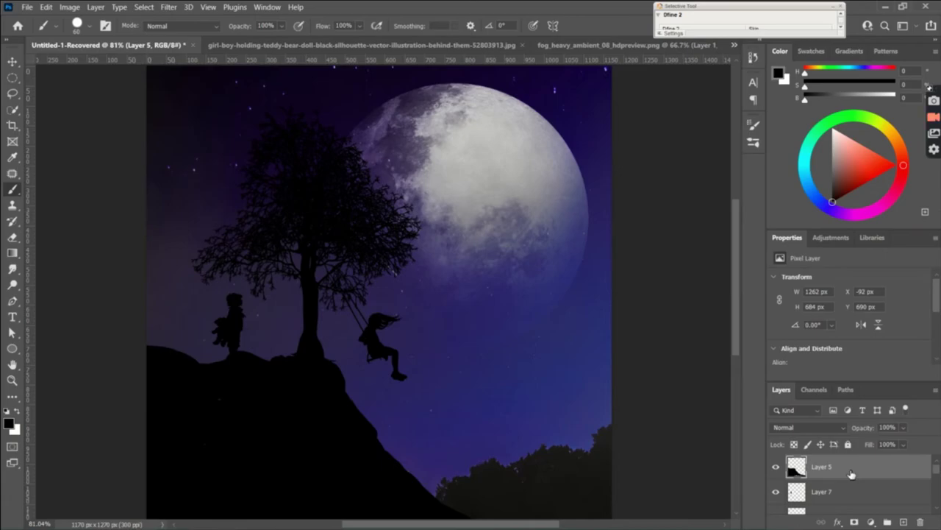
Flatten the image into one Background layer and open it in the Camera Raw Filter
{"action": "right_click", "coordinate": [850, 472]}
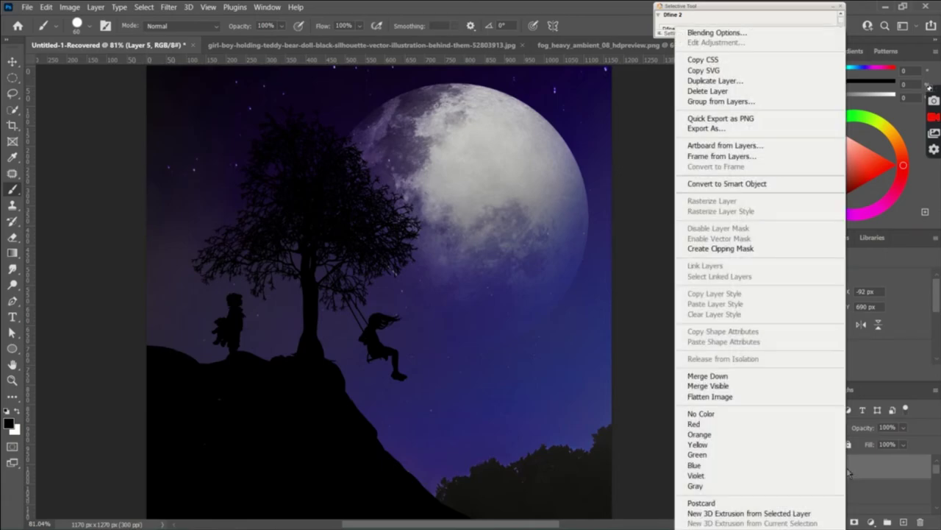
{"action": "left_click", "coordinate": [736, 399]}
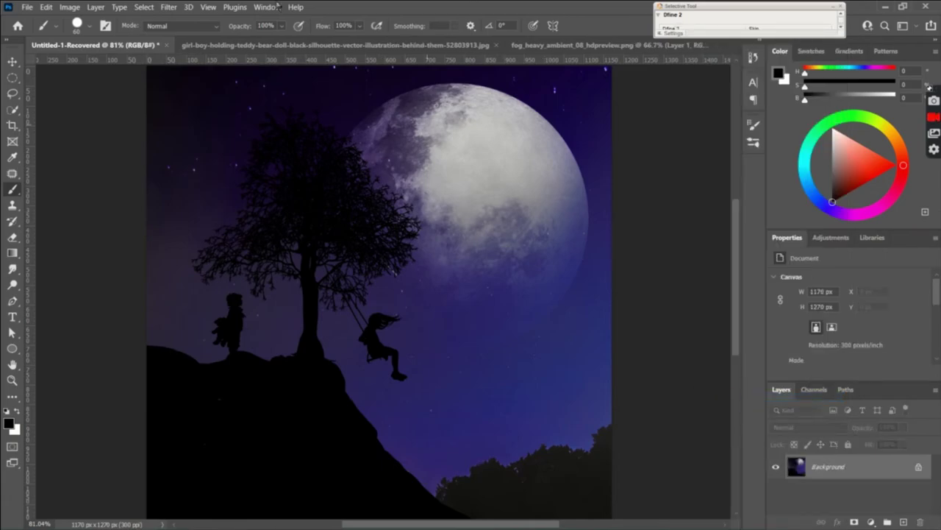
{"action": "left_click", "coordinate": [169, 6]}
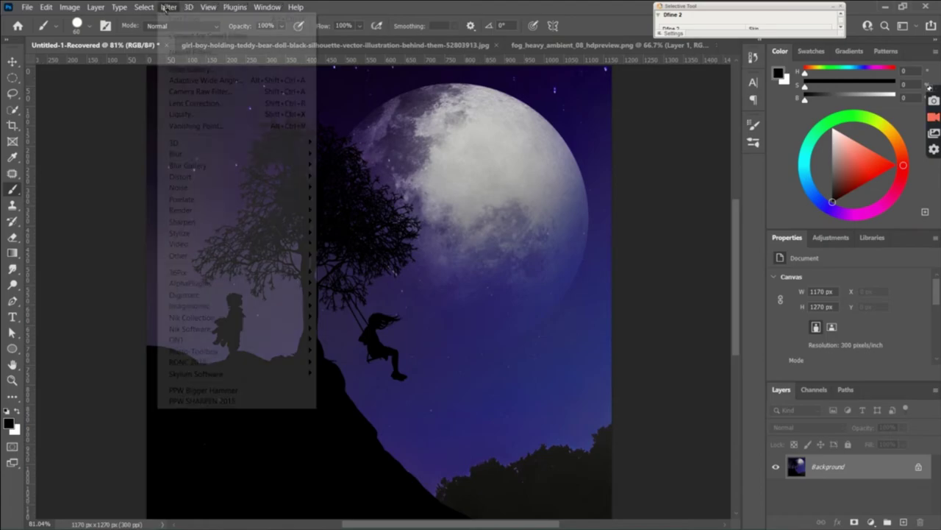
{"action": "left_click", "coordinate": [194, 94]}
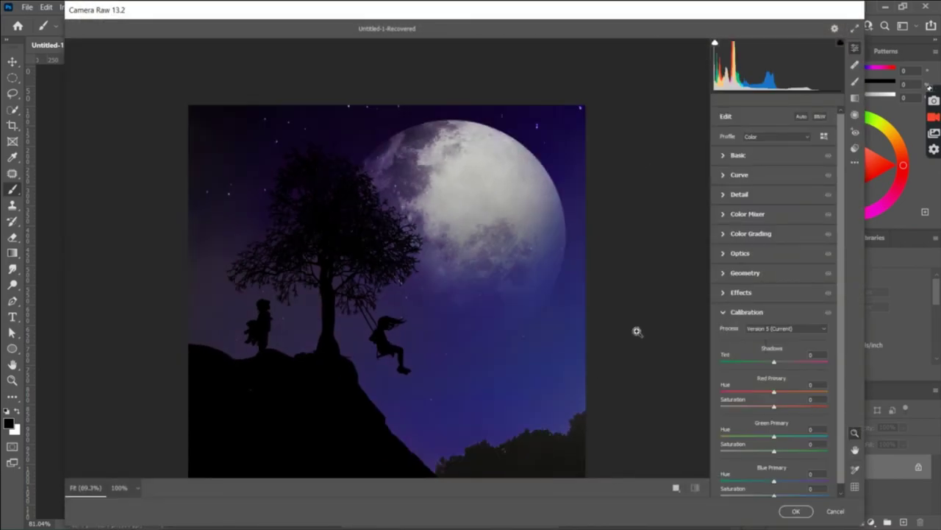
In the Basic panel, cool the white balance slightly and push Tint +45 toward purple
{"action": "left_click", "coordinate": [736, 156]}
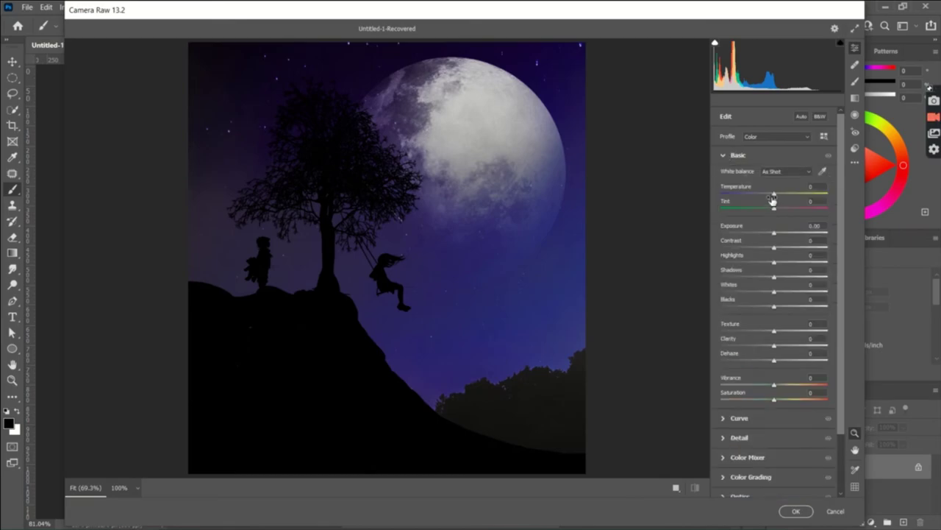
{"action": "mouse_move", "coordinate": [775, 197]}
{"action": "left_mouse_down"}
{"action": "mouse_move", "coordinate": [787, 198]}
{"action": "mouse_move", "coordinate": [761, 195]}
{"action": "mouse_move", "coordinate": [773, 199]}
{"action": "left_mouse_up"}
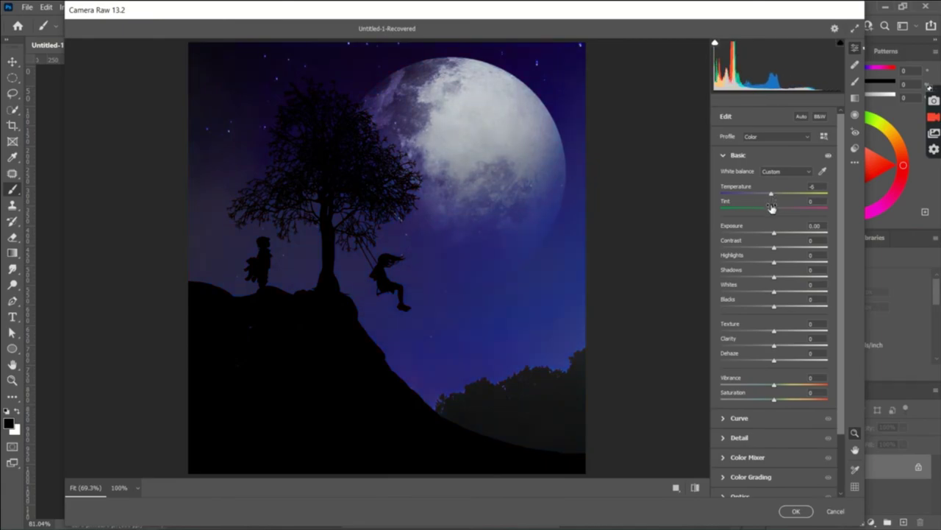
{"action": "left_click_drag", "start_coordinate": [771, 209], "coordinate": [797, 212]}
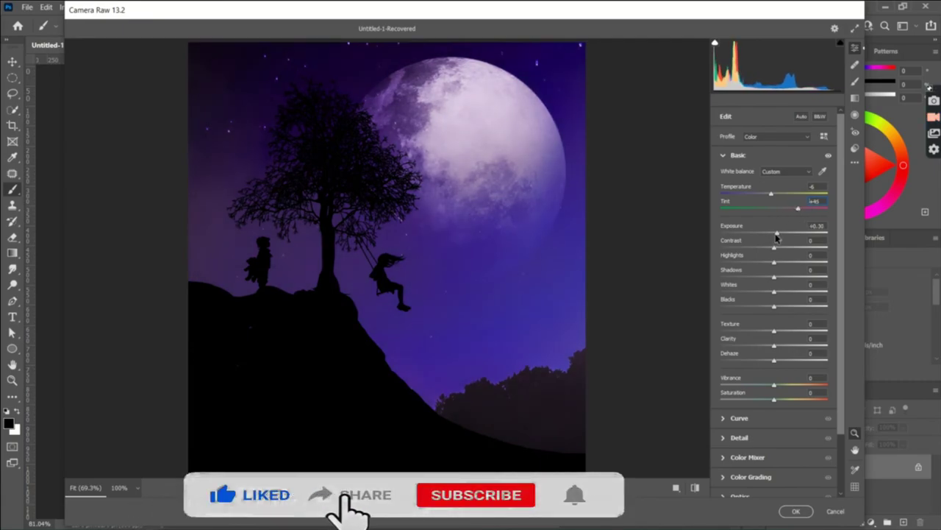
Set Exposure -0.65, Contrast +70, Highlights -42, Shadows +28, Vibrance +15 and Saturation -12
{"action": "left_click_drag", "start_coordinate": [773, 235], "coordinate": [765, 235]}
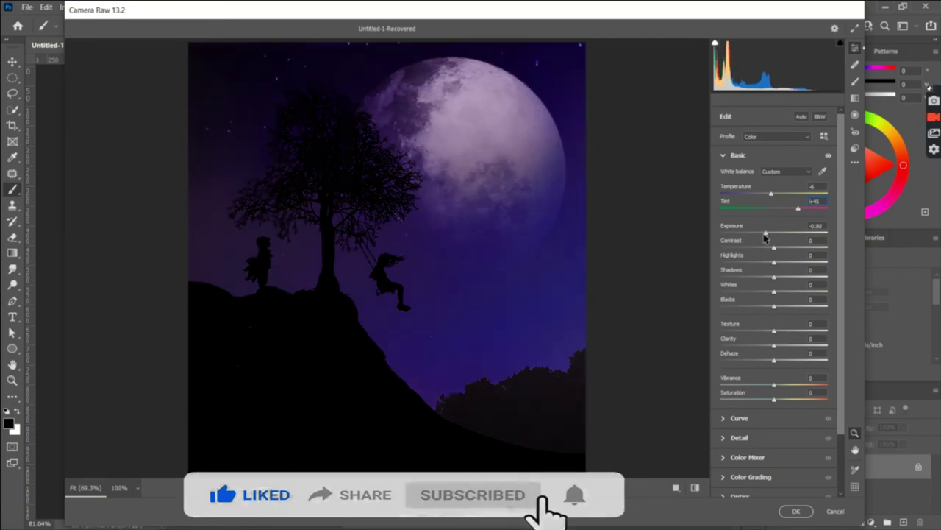
{"action": "mouse_move", "coordinate": [765, 236]}
{"action": "left_mouse_down"}
{"action": "mouse_move", "coordinate": [824, 247]}
{"action": "mouse_move", "coordinate": [812, 248]}
{"action": "left_mouse_up"}
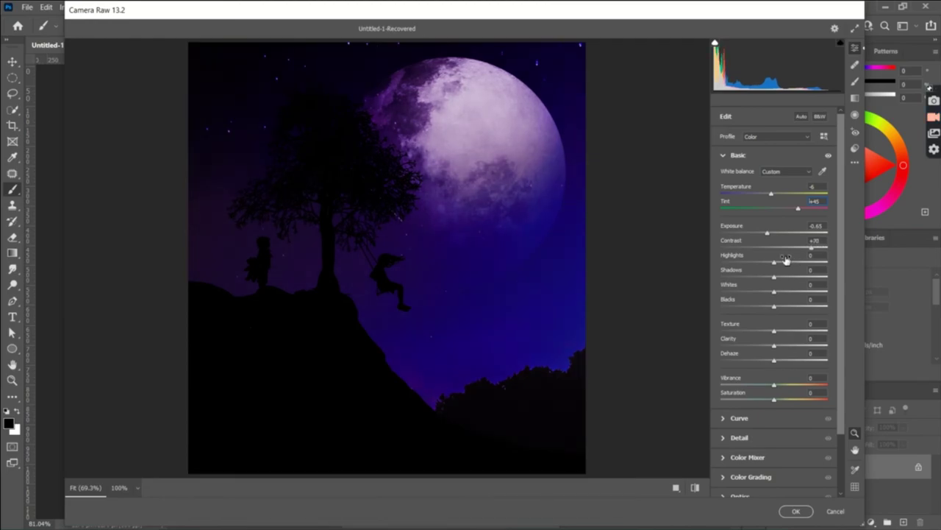
{"action": "mouse_move", "coordinate": [772, 266]}
{"action": "left_mouse_down"}
{"action": "mouse_move", "coordinate": [700, 252]}
{"action": "mouse_move", "coordinate": [752, 254]}
{"action": "mouse_move", "coordinate": [789, 277]}
{"action": "left_mouse_up"}
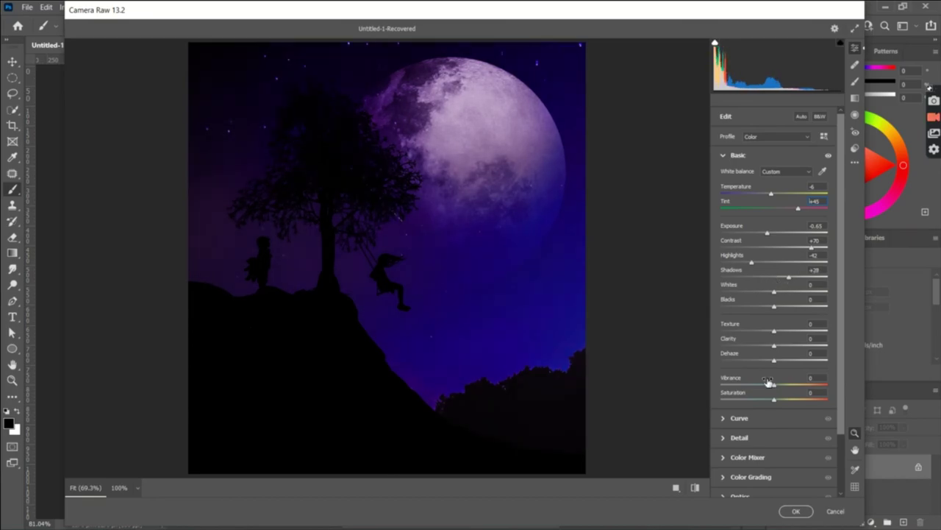
{"action": "mouse_move", "coordinate": [774, 388]}
{"action": "left_mouse_down"}
{"action": "mouse_move", "coordinate": [809, 385]}
{"action": "mouse_move", "coordinate": [743, 384]}
{"action": "mouse_move", "coordinate": [782, 385]}
{"action": "mouse_move", "coordinate": [783, 401]}
{"action": "mouse_move", "coordinate": [746, 395]}
{"action": "mouse_move", "coordinate": [764, 398]}
{"action": "left_mouse_up"}
{"action": "scroll", "coordinate": [772, 331], "scroll_direction": "down", "scroll_amount": 1}
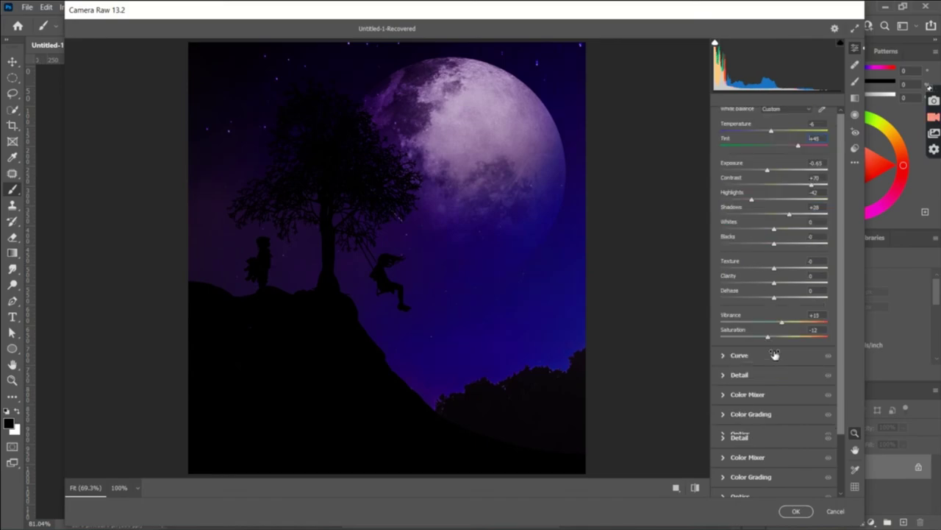
{"action": "scroll", "coordinate": [780, 295], "scroll_direction": "down", "scroll_amount": 2}
In the Color Mixer, shift the purple hue and then nudge it back toward violet
{"action": "left_click", "coordinate": [738, 351]}
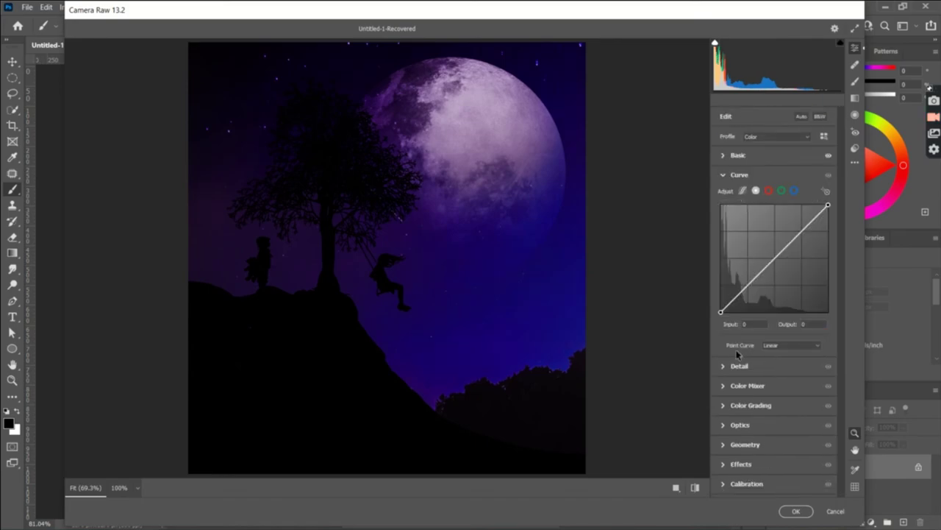
{"action": "left_click", "coordinate": [739, 366]}
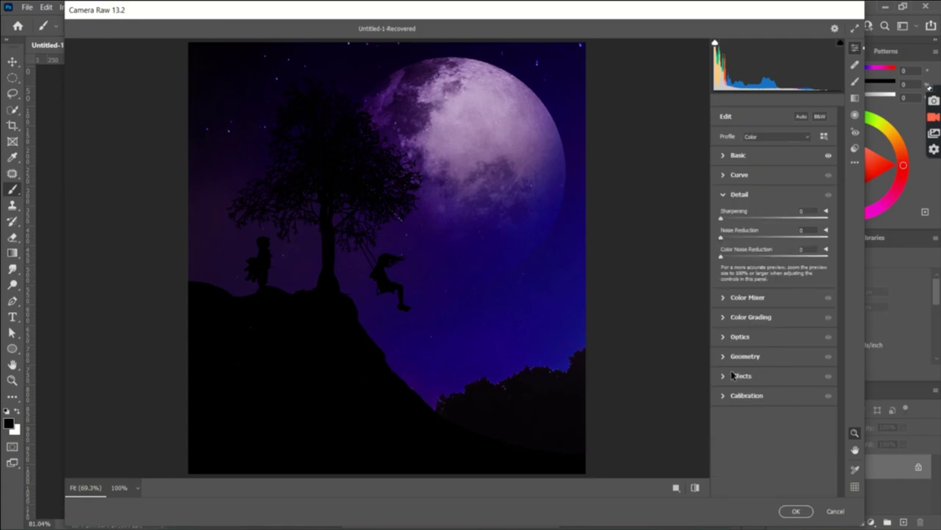
{"action": "left_click", "coordinate": [734, 300]}
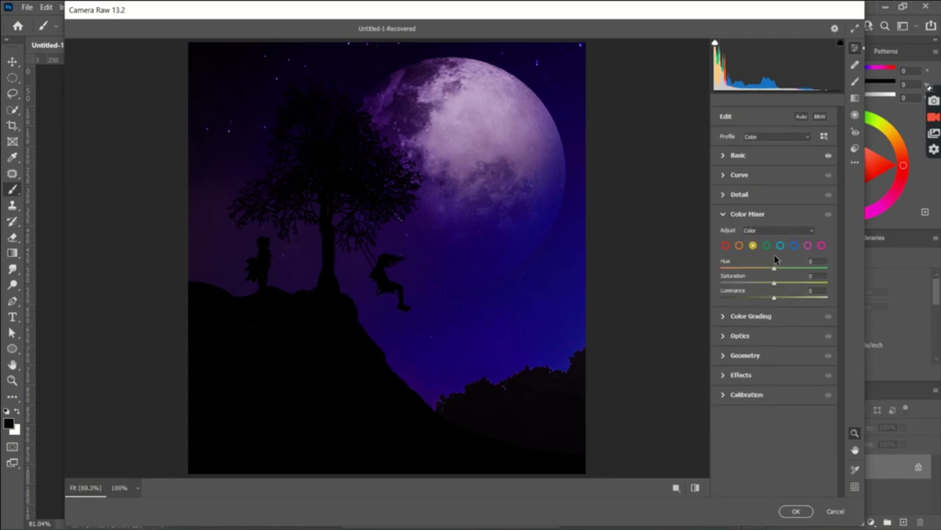
{"action": "left_click", "coordinate": [808, 245]}
{"action": "mouse_move", "coordinate": [774, 266]}
{"action": "left_mouse_down"}
{"action": "mouse_move", "coordinate": [819, 267]}
{"action": "mouse_move", "coordinate": [754, 271]}
{"action": "left_mouse_up"}
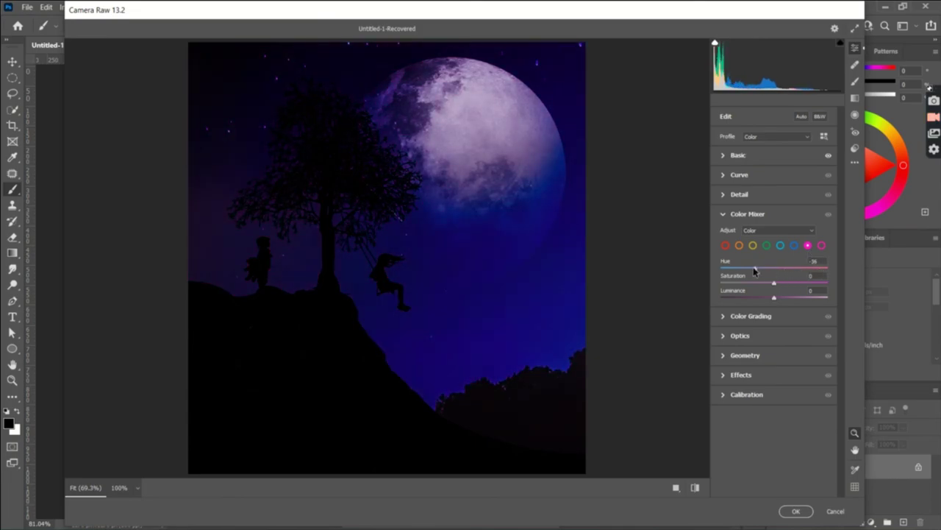
{"action": "left_click_drag", "start_coordinate": [757, 270], "coordinate": [773, 275]}
Set magentas to Hue +64, Saturation +45, and blues to Saturation -14, Luminance -17
{"action": "left_click", "coordinate": [821, 245]}
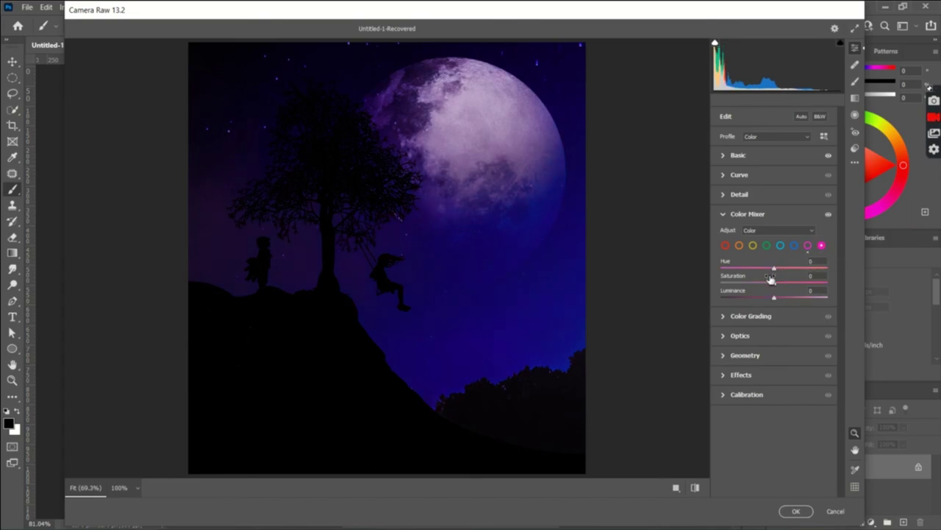
{"action": "mouse_move", "coordinate": [816, 294]}
{"action": "left_mouse_down"}
{"action": "mouse_move", "coordinate": [747, 298]}
{"action": "mouse_move", "coordinate": [798, 283]}
{"action": "mouse_move", "coordinate": [706, 272]}
{"action": "left_mouse_up"}
{"action": "left_click_drag", "start_coordinate": [802, 268], "coordinate": [808, 270]}
{"action": "left_click_drag", "start_coordinate": [773, 297], "coordinate": [834, 303]}
{"action": "left_click", "coordinate": [795, 245]}
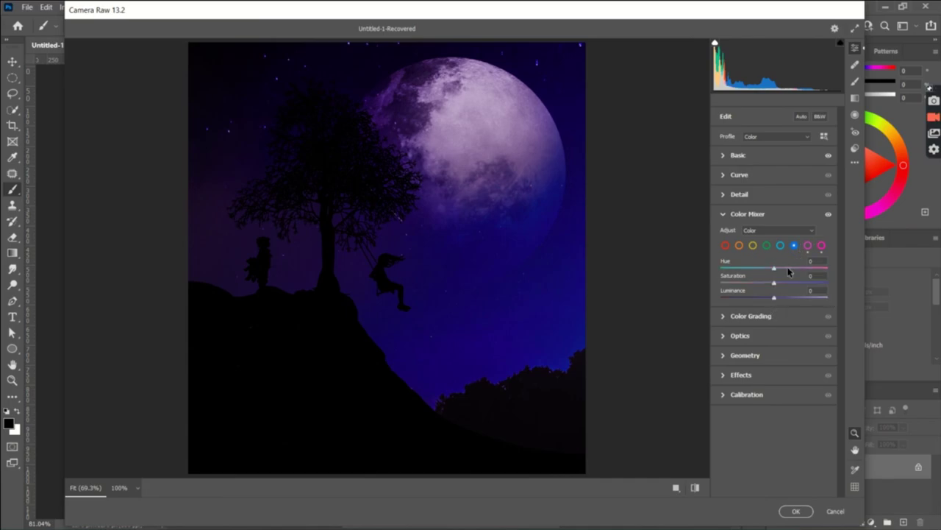
{"action": "mouse_move", "coordinate": [773, 282]}
{"action": "left_mouse_down"}
{"action": "mouse_move", "coordinate": [737, 277]}
{"action": "mouse_move", "coordinate": [766, 282]}
{"action": "left_mouse_up"}
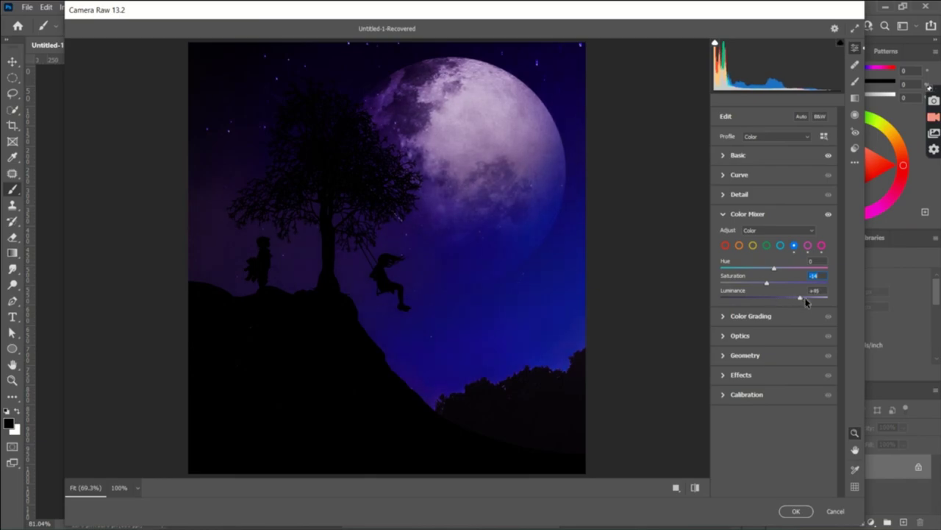
{"action": "mouse_move", "coordinate": [774, 297]}
{"action": "left_mouse_down"}
{"action": "mouse_move", "coordinate": [745, 297]}
{"action": "mouse_move", "coordinate": [765, 299]}
{"action": "left_mouse_up"}
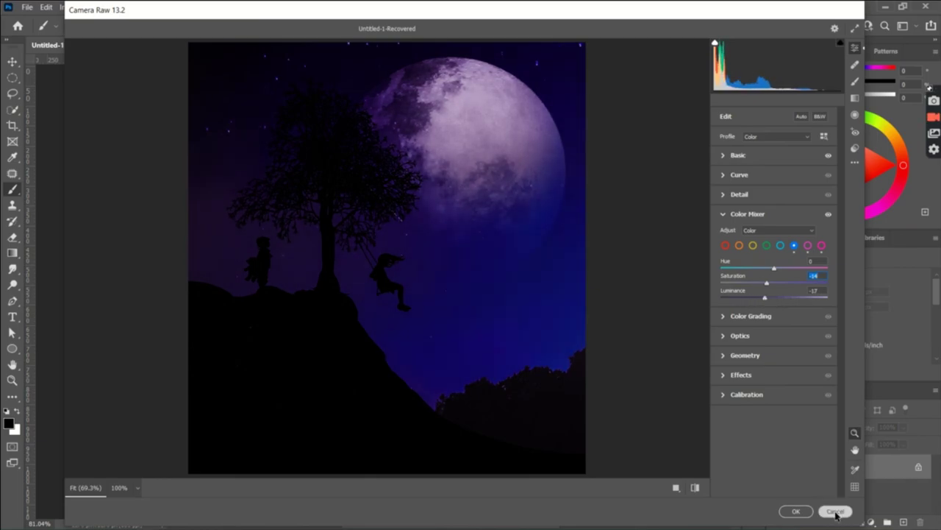
{"action": "left_click", "coordinate": [797, 511]}
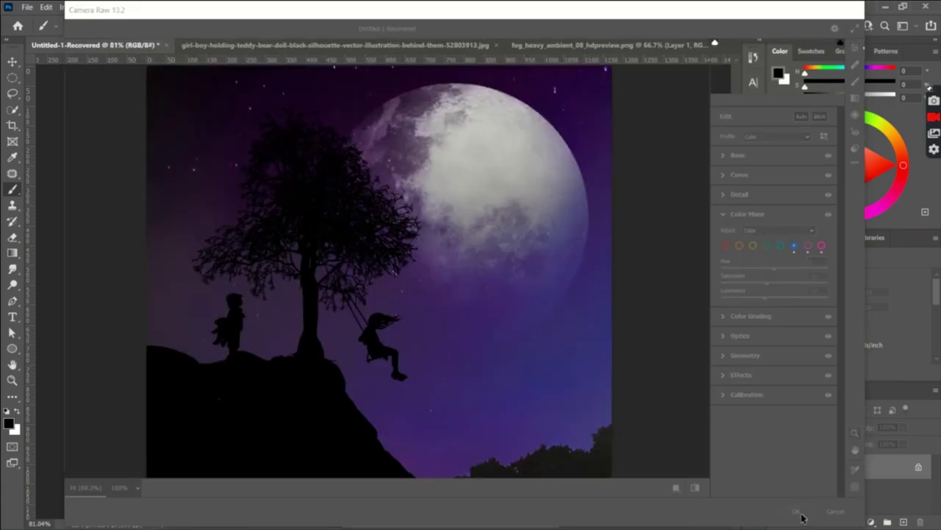